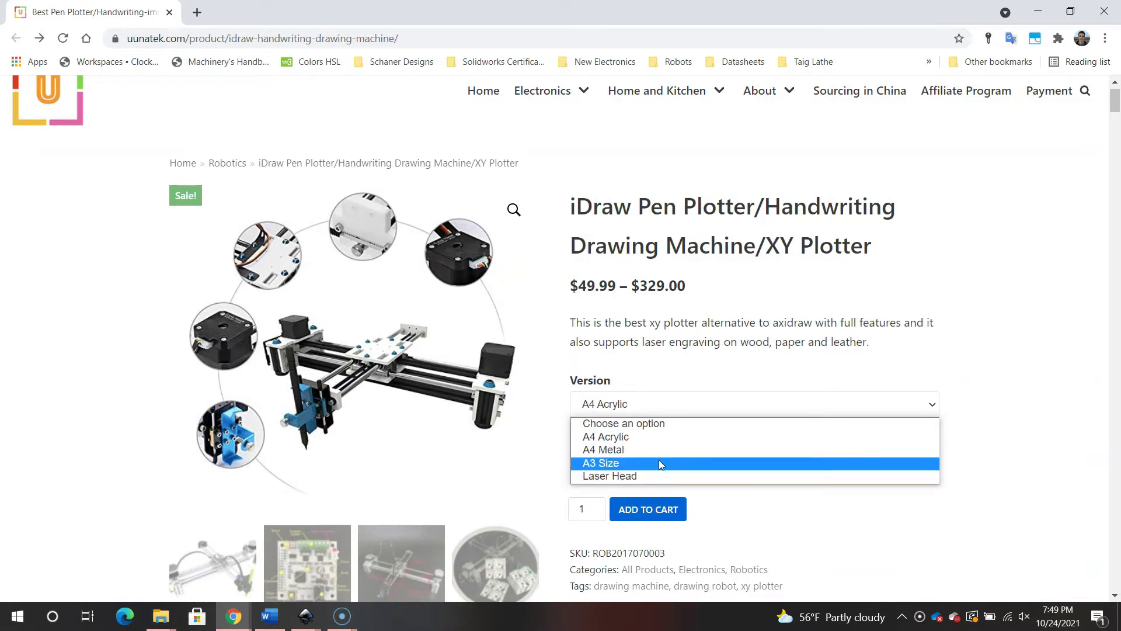
Select the A4 Acrylic version of the iDraw pen plotter, showing the $150.00 price.
left_click(661, 438)
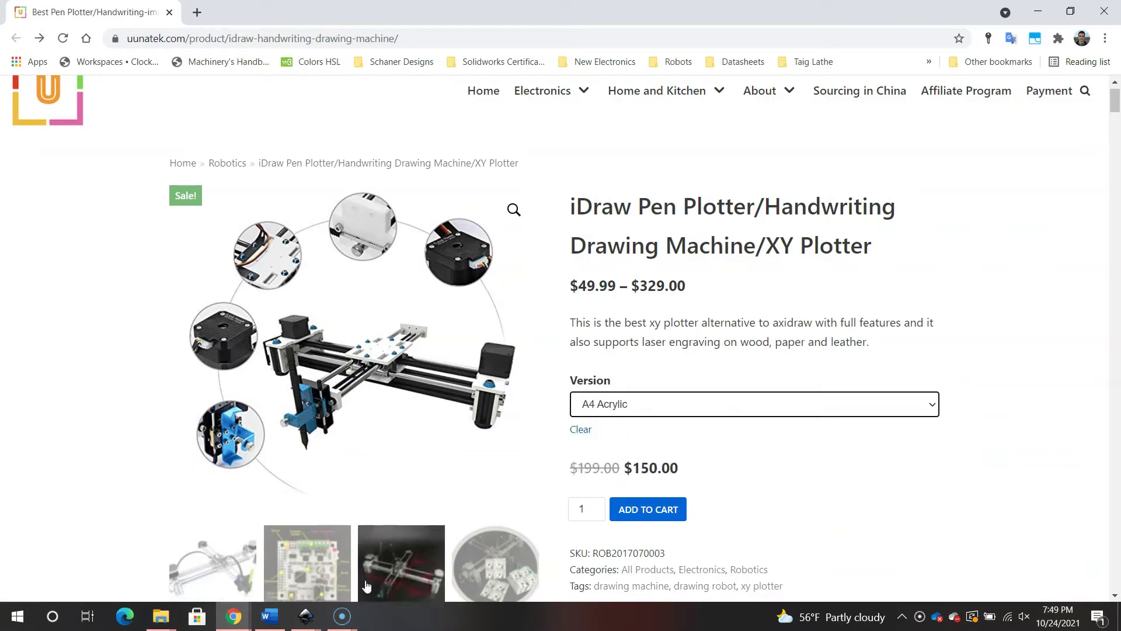
scroll(646, 402, "down", 3)
scroll(646, 402, "down", 10)
scroll(647, 403, "down", 1)
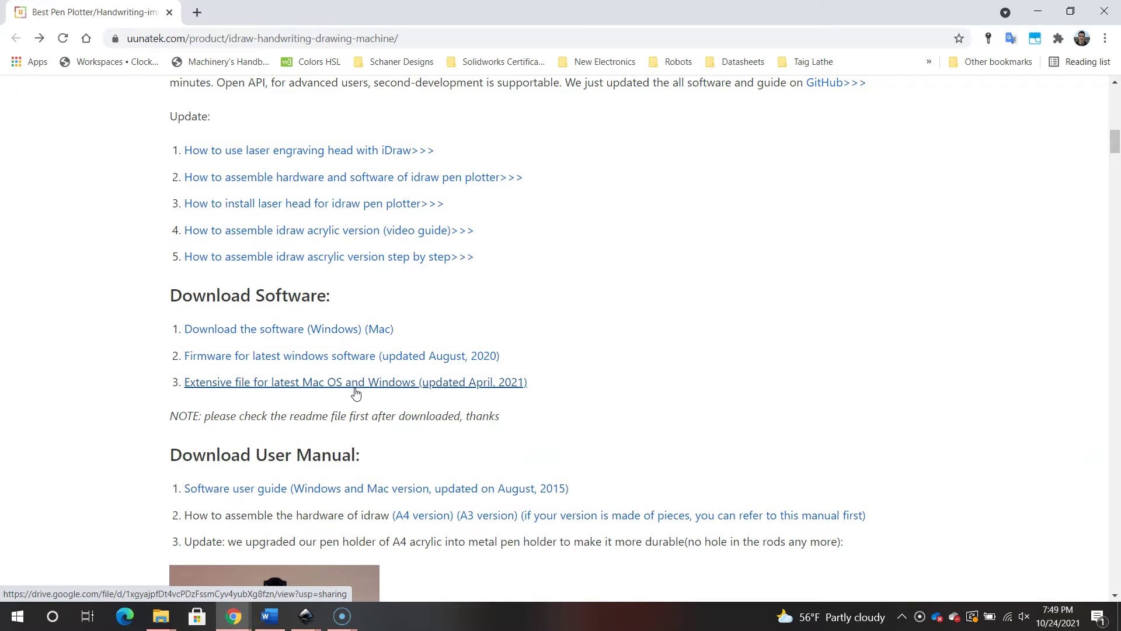
Scroll through the download and tutorial sections, then back to the top of the page.
scroll(368, 425, "down", 1)
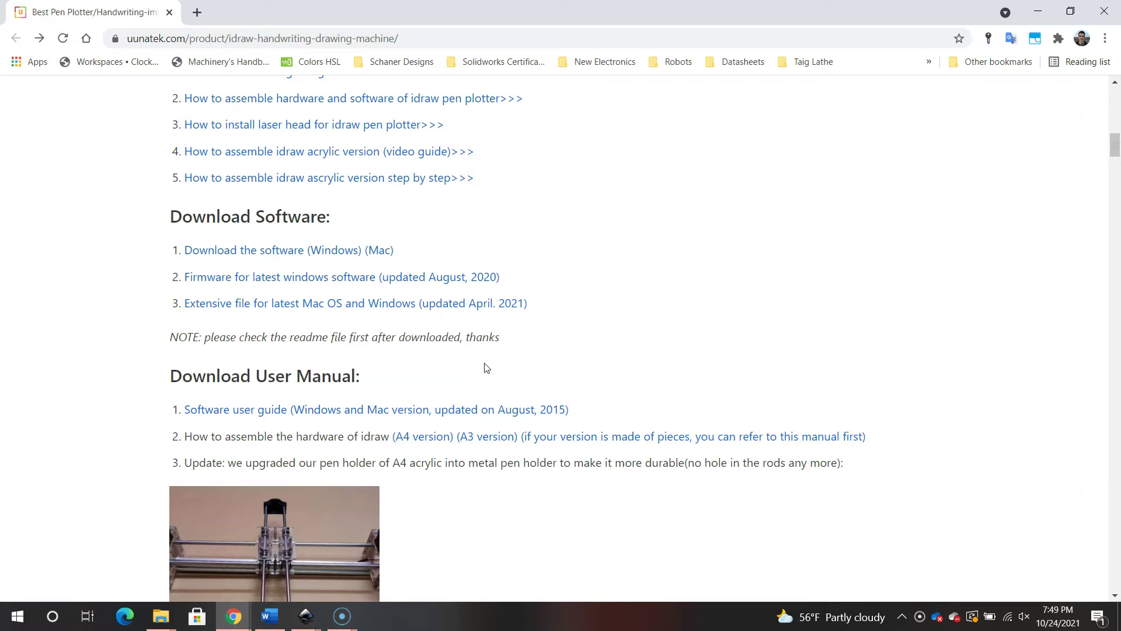
scroll(485, 367, "down", 5)
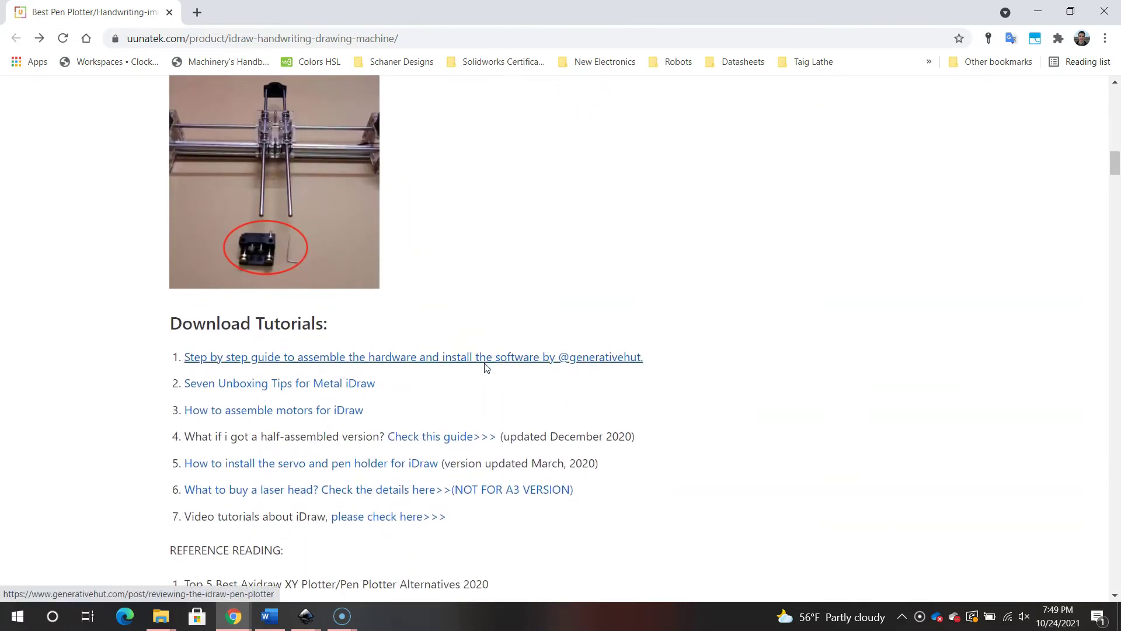
scroll(485, 367, "down", 2)
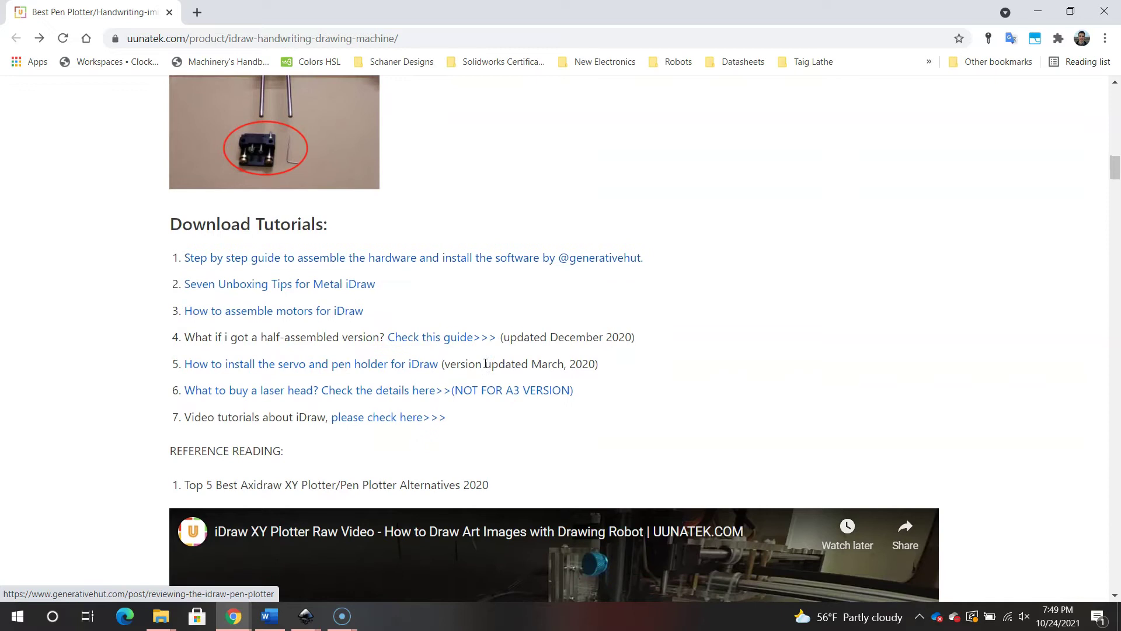
scroll(485, 363, "up", 9)
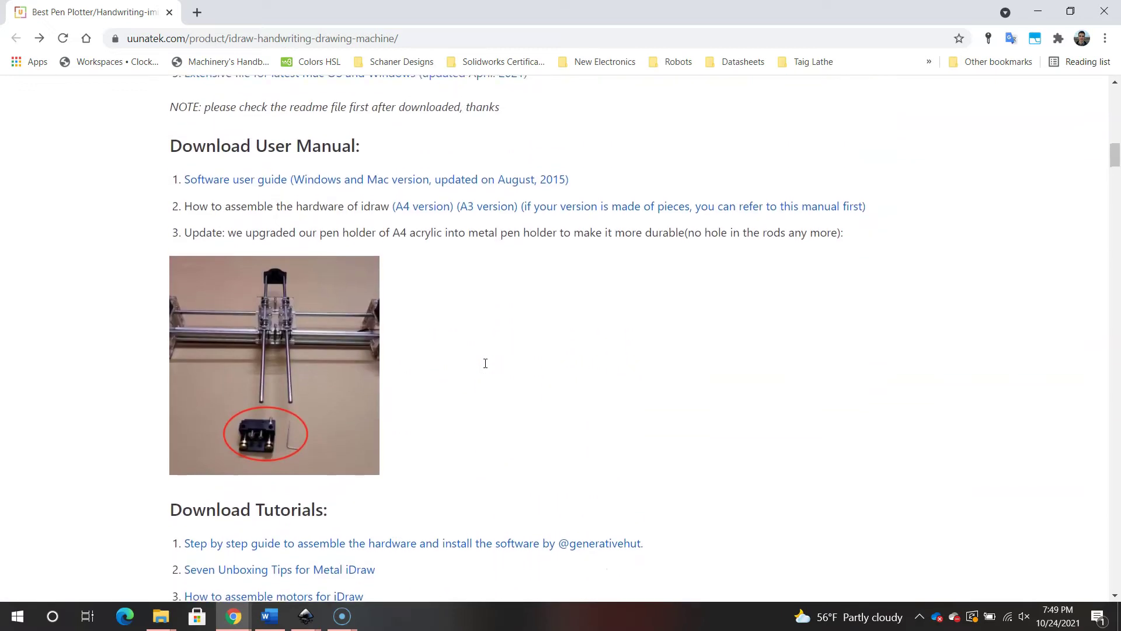
scroll(485, 367, "up", 11)
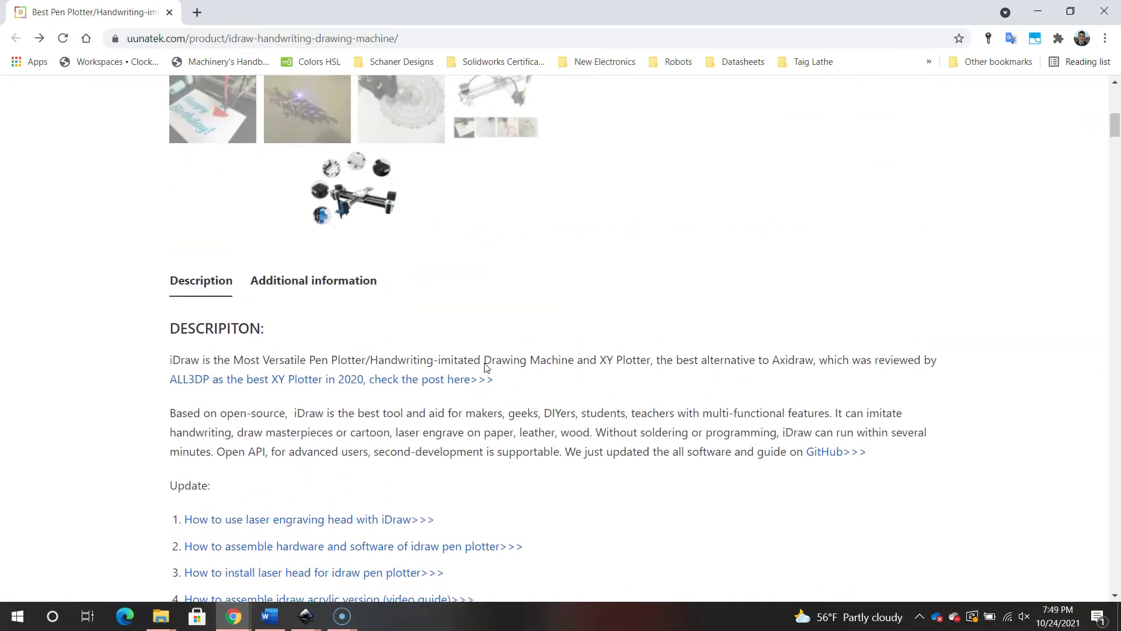
scroll(484, 367, "up", 7)
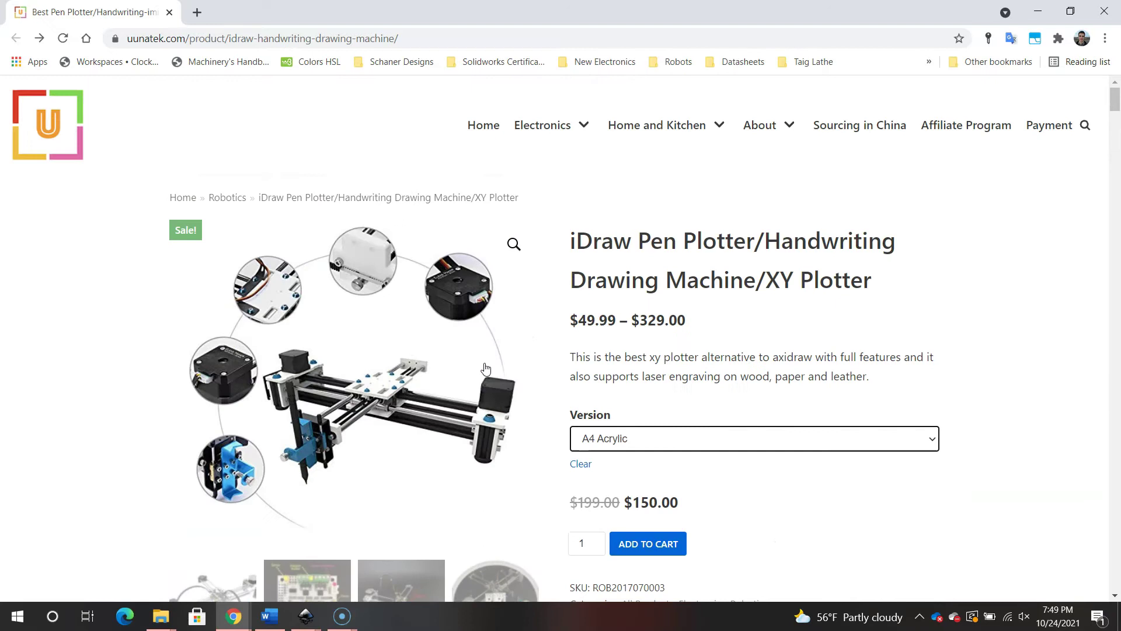
Bring the Word readme document with the firmware instructions to the front.
left_click(307, 620)
mouse_move(329, 581)
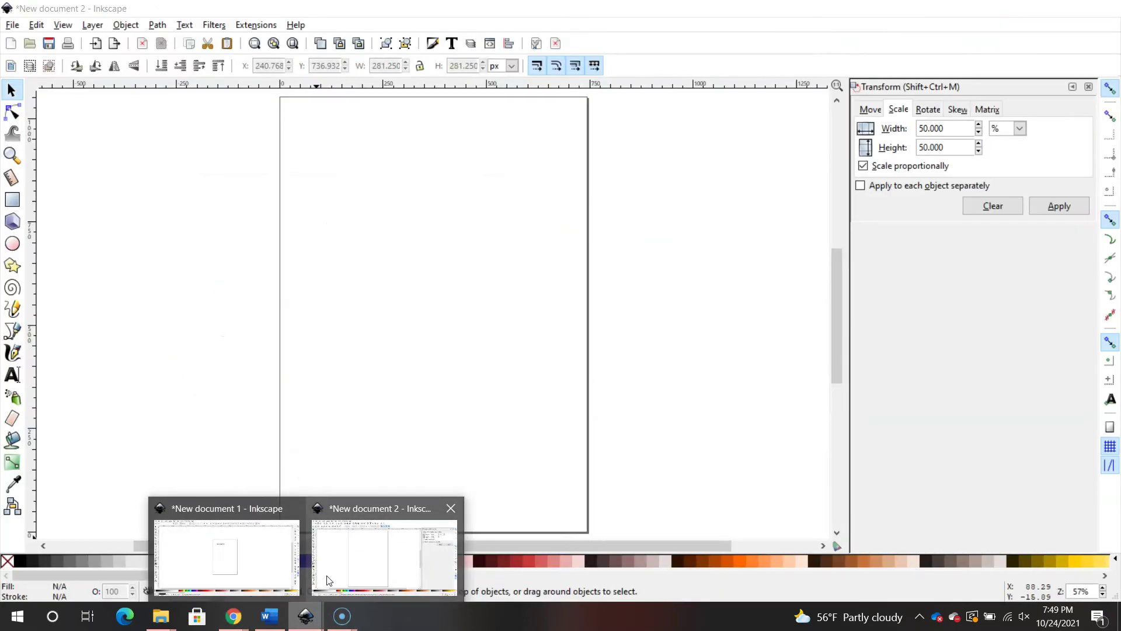
left_click(269, 617)
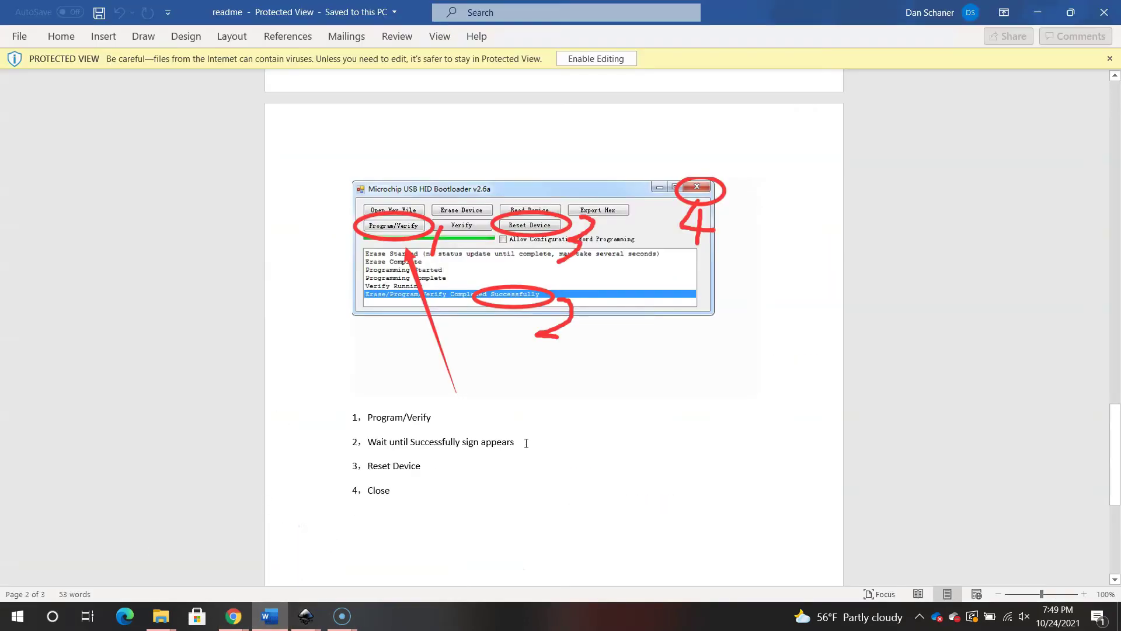
scroll(526, 442, "up", 15)
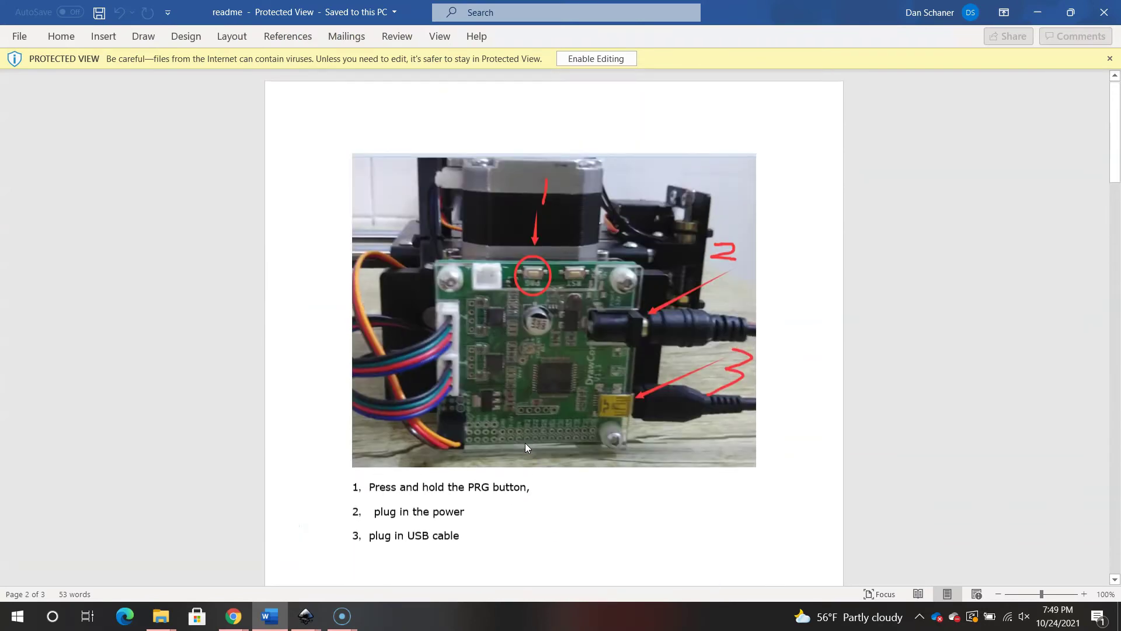
scroll(525, 445, "down", 3)
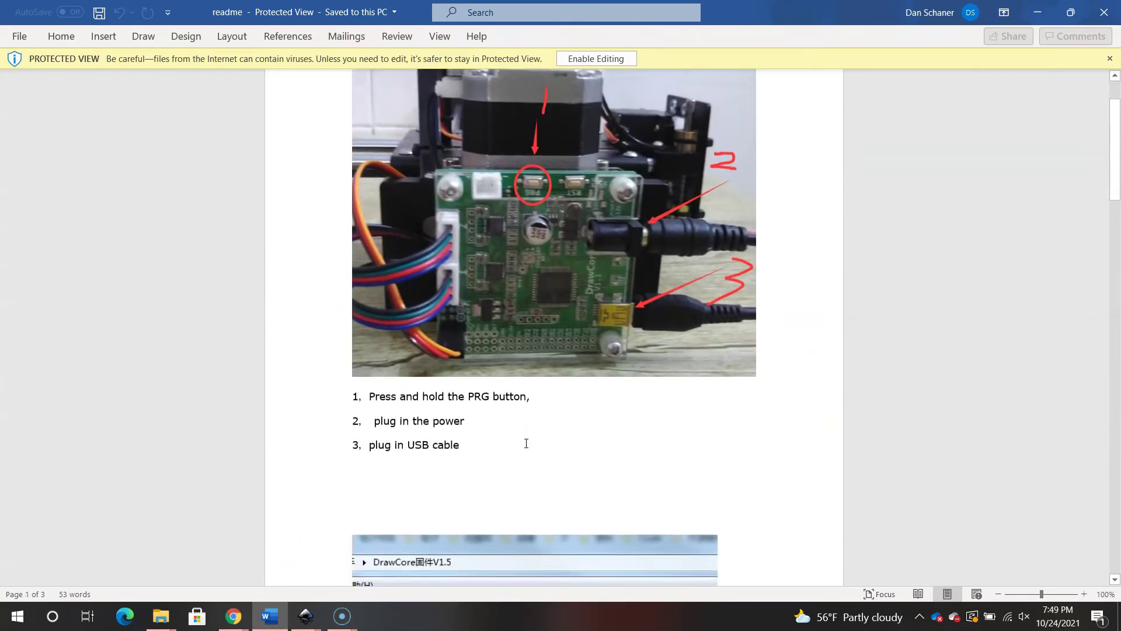
Scroll through the firmware update steps down to step 4 and back up.
scroll(526, 442, "down", 1)
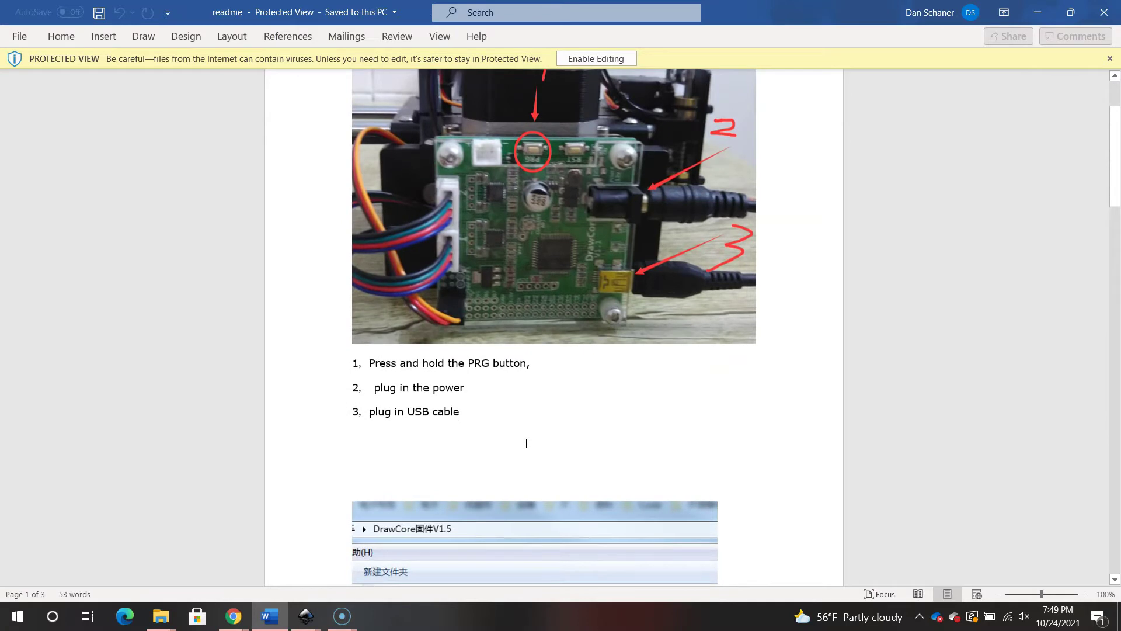
scroll(526, 442, "down", 7)
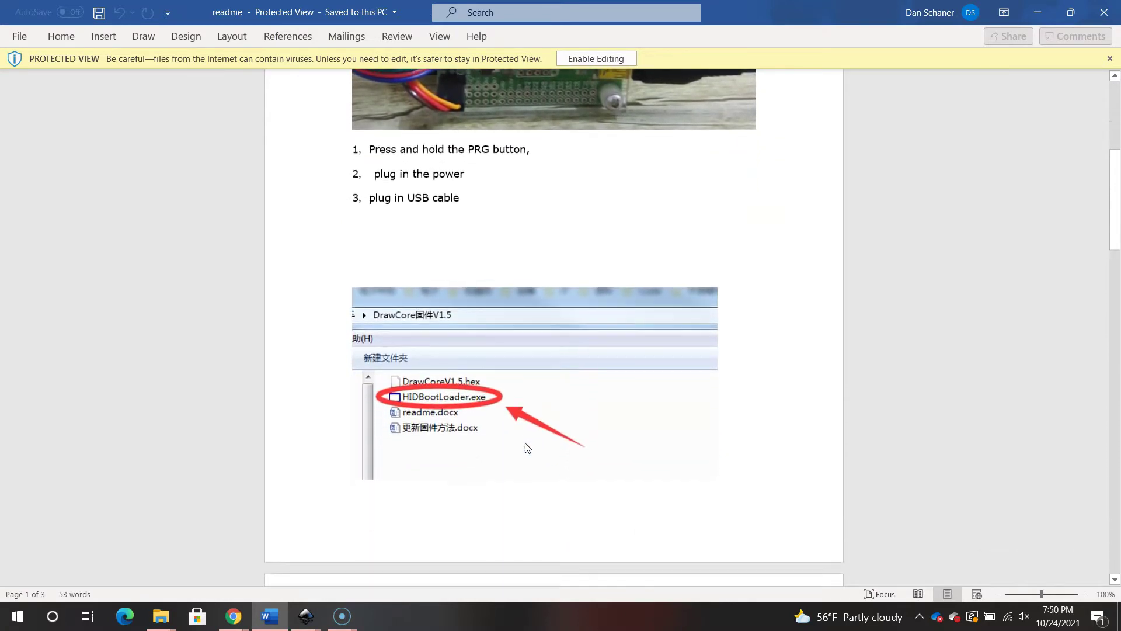
scroll(526, 444, "down", 3)
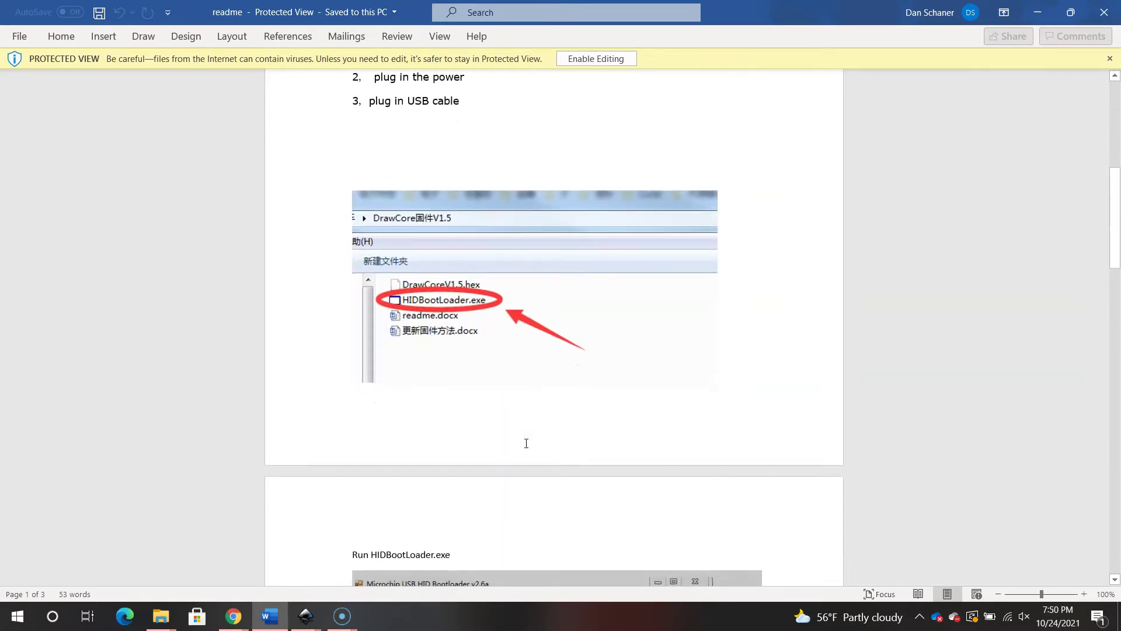
scroll(527, 443, "down", 6)
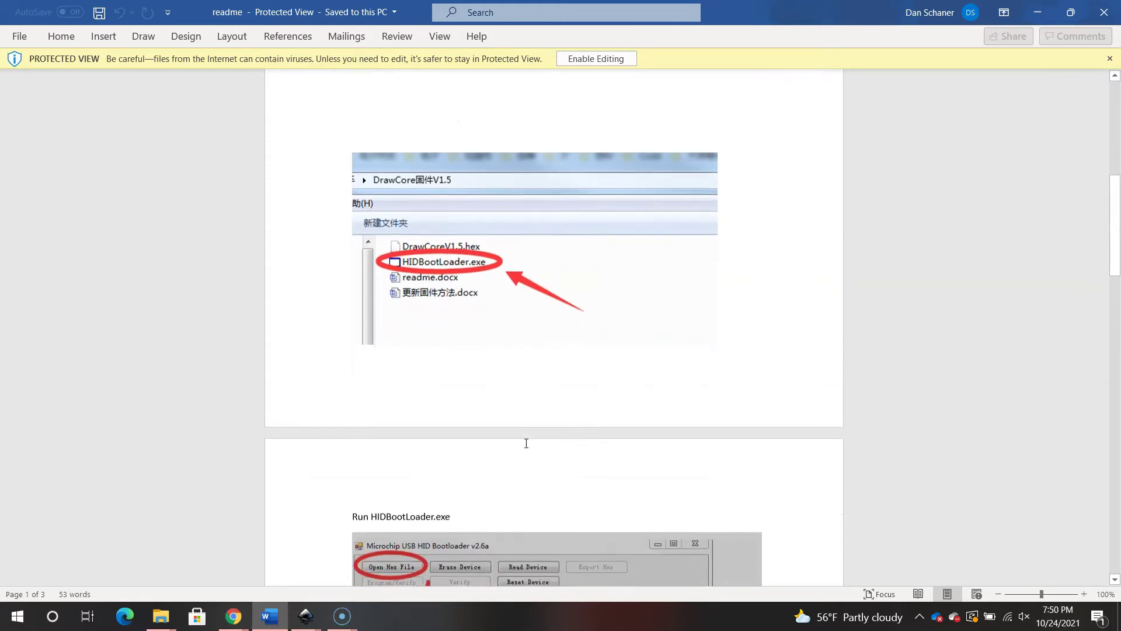
scroll(526, 445, "down", 7)
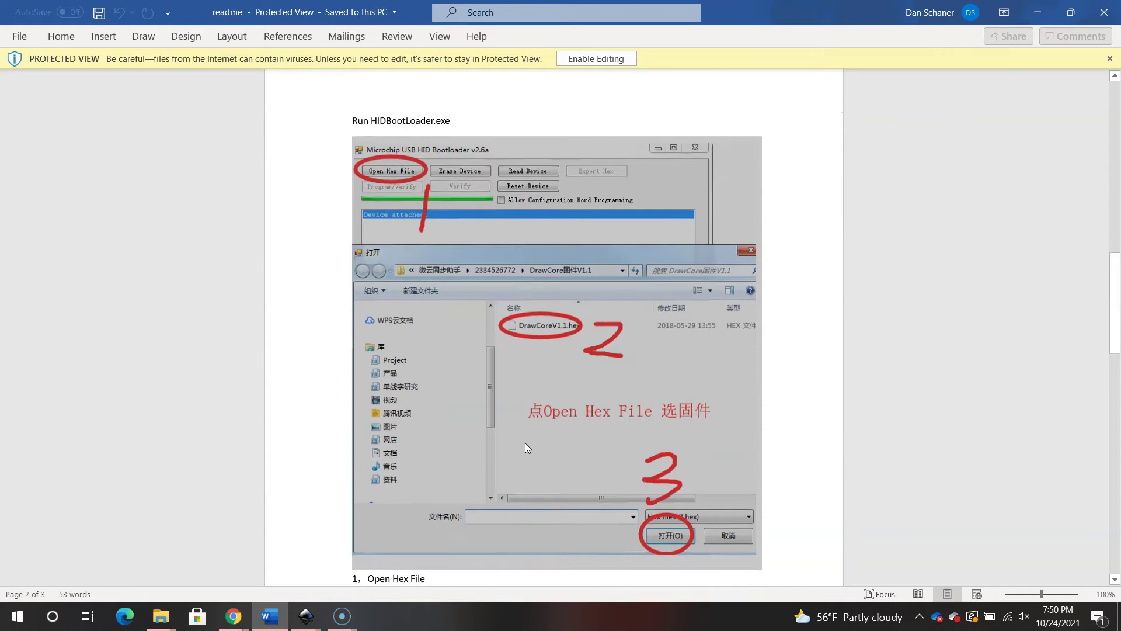
scroll(527, 448, "down", 1)
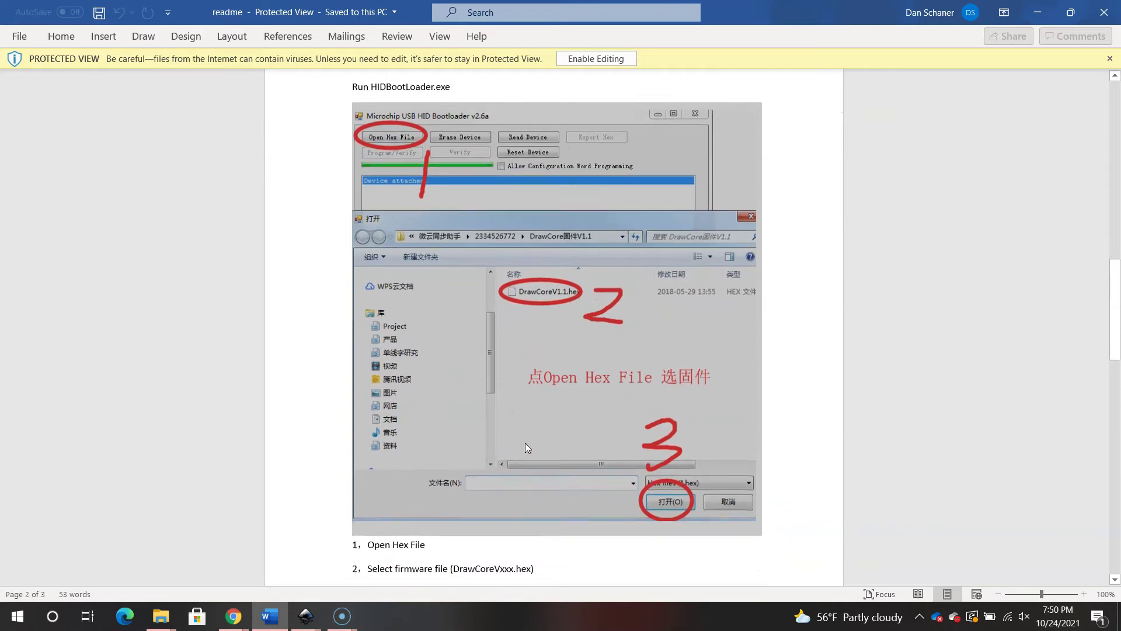
scroll(525, 443, "down", 5)
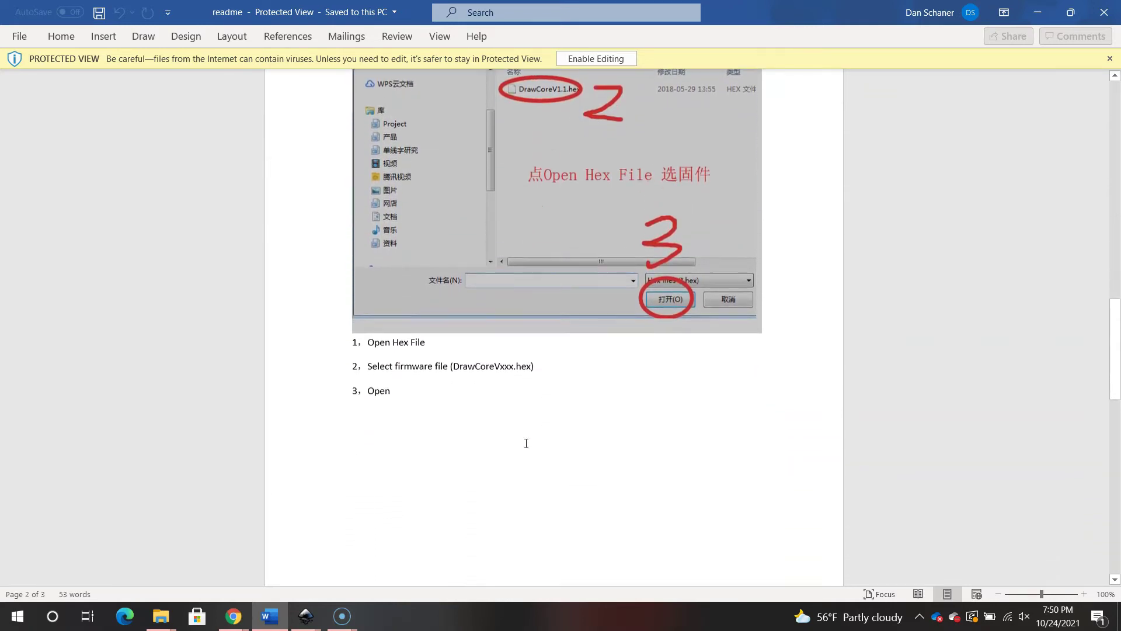
scroll(526, 444, "down", 4)
scroll(526, 443, "down", 12)
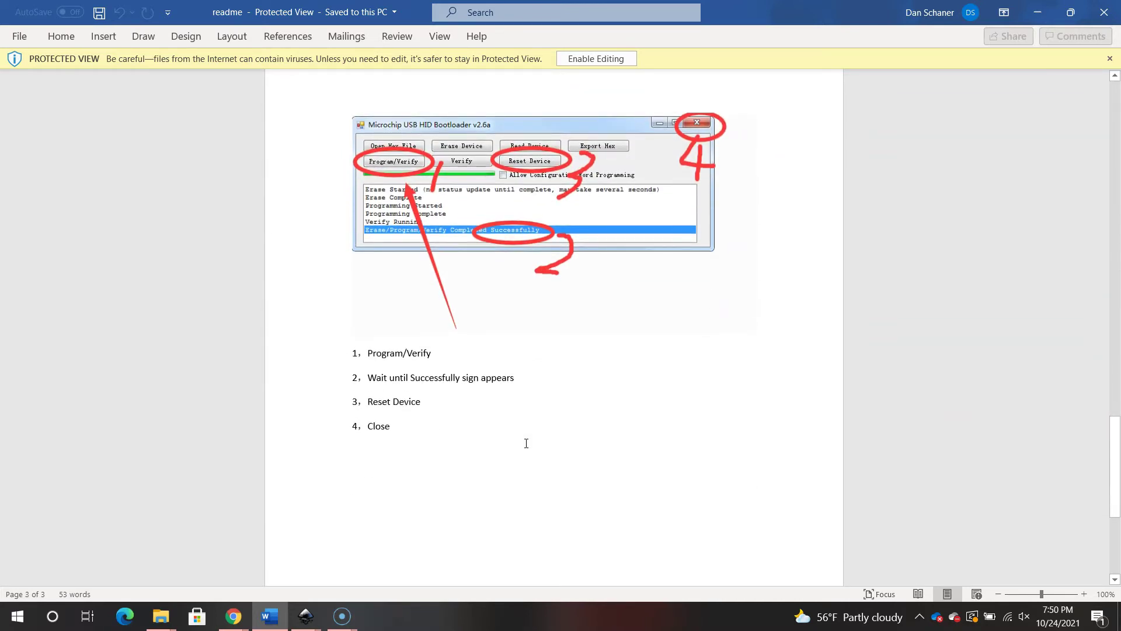
scroll(526, 443, "down", 6)
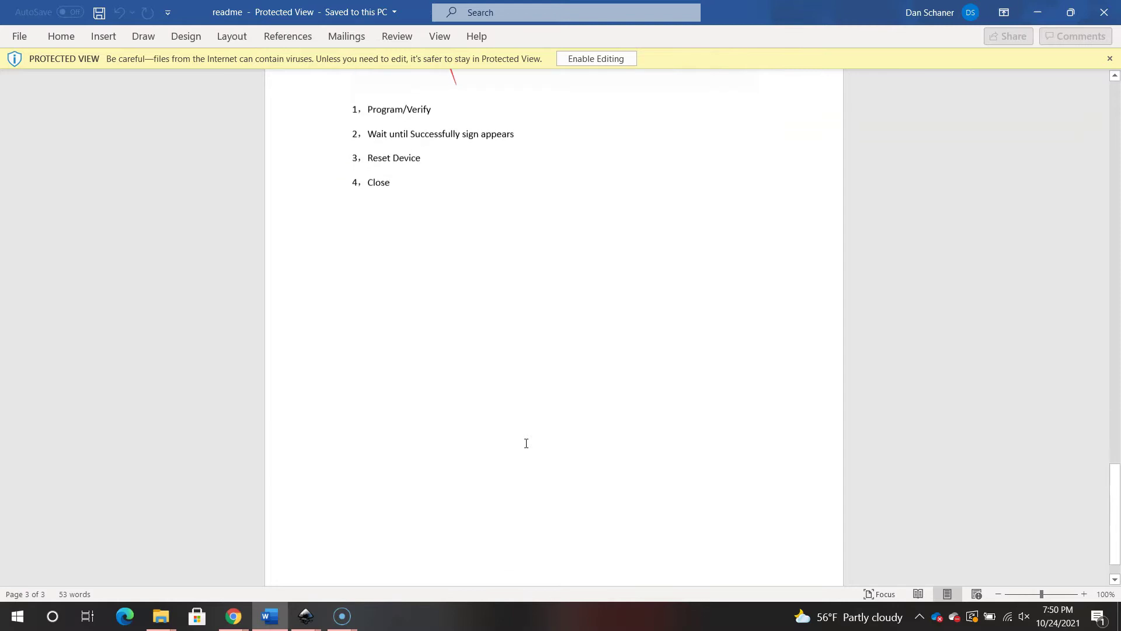
scroll(526, 444, "up", 20)
Switch to the New document 2 Inkscape window.
mouse_move(301, 618)
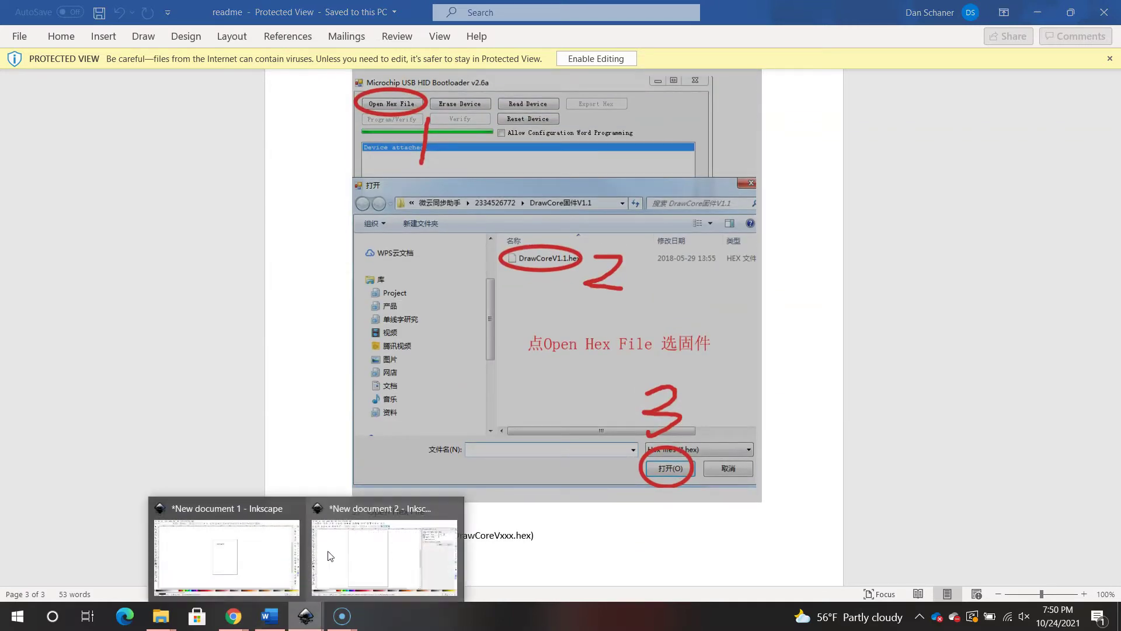
left_click(382, 538)
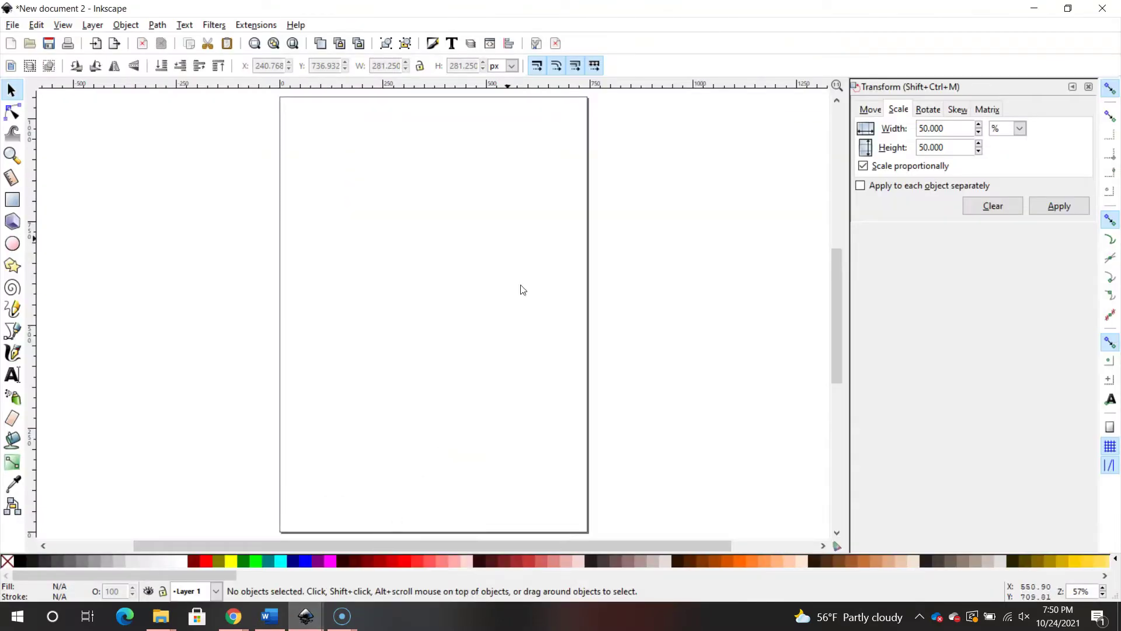
left_click(12, 25)
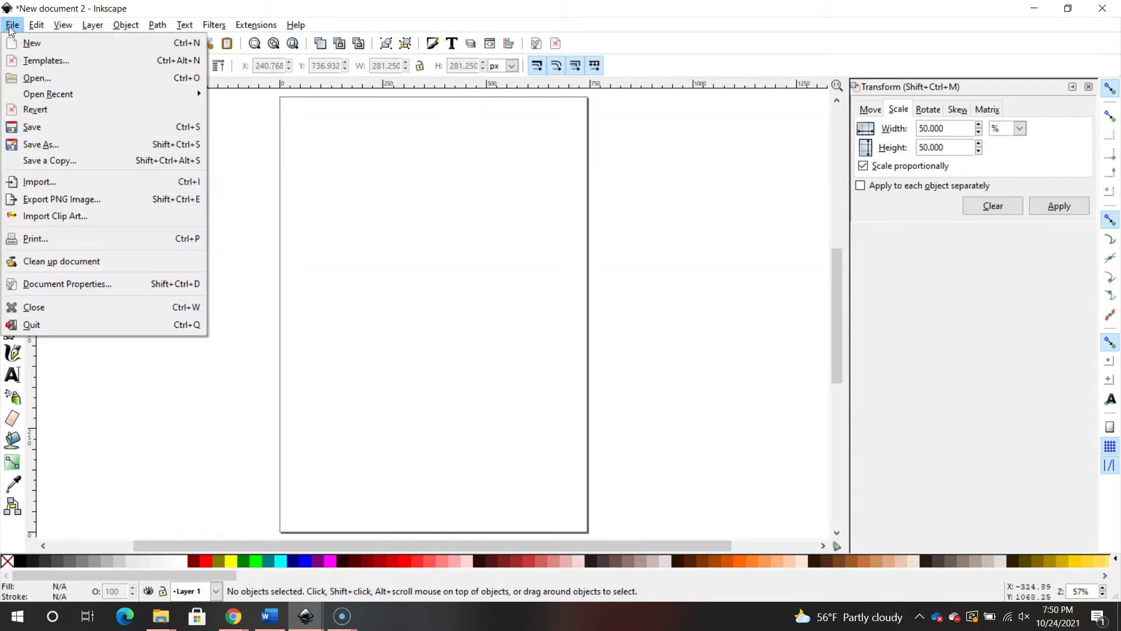
left_click(240, 199)
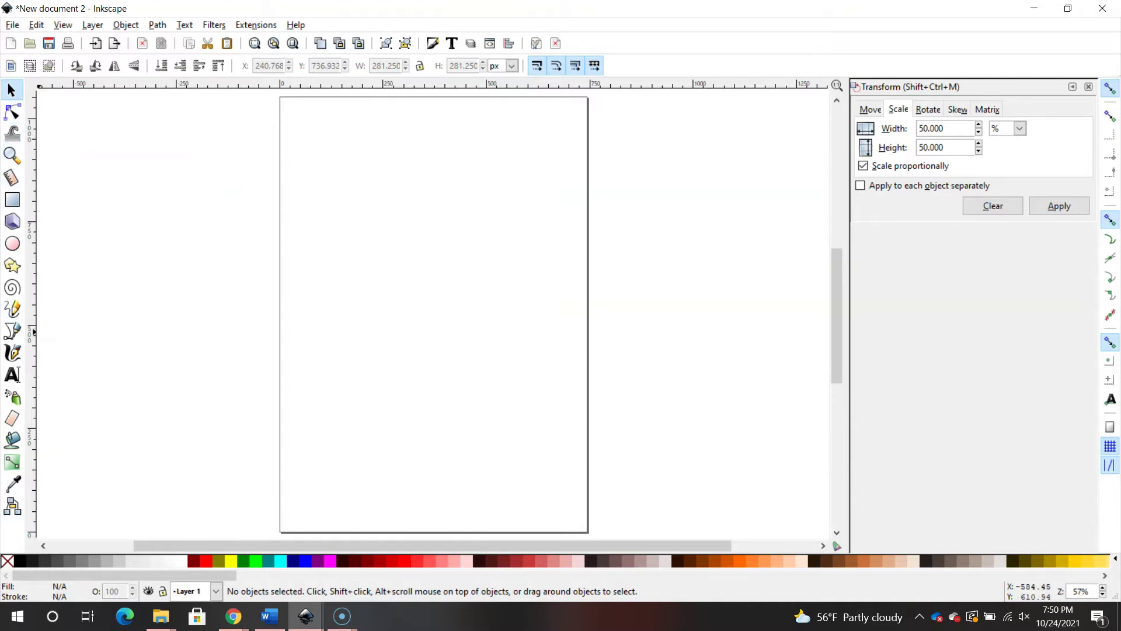
Add a 'Hello World!' text object near the top of the page.
left_click(12, 374)
left_click(346, 162)
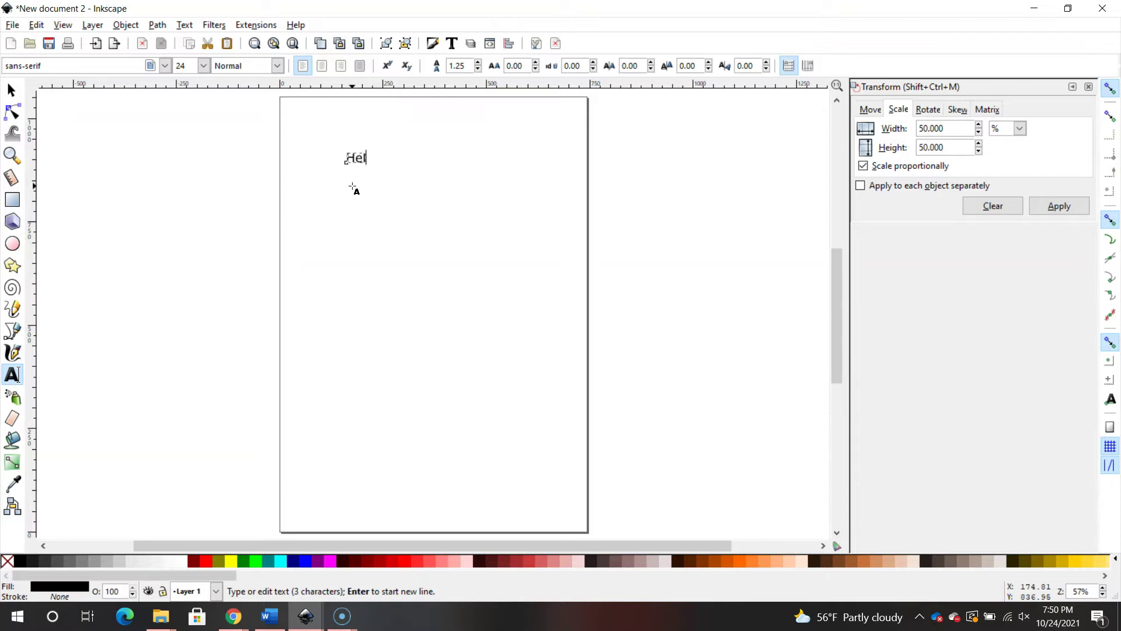
type("Hello World!")
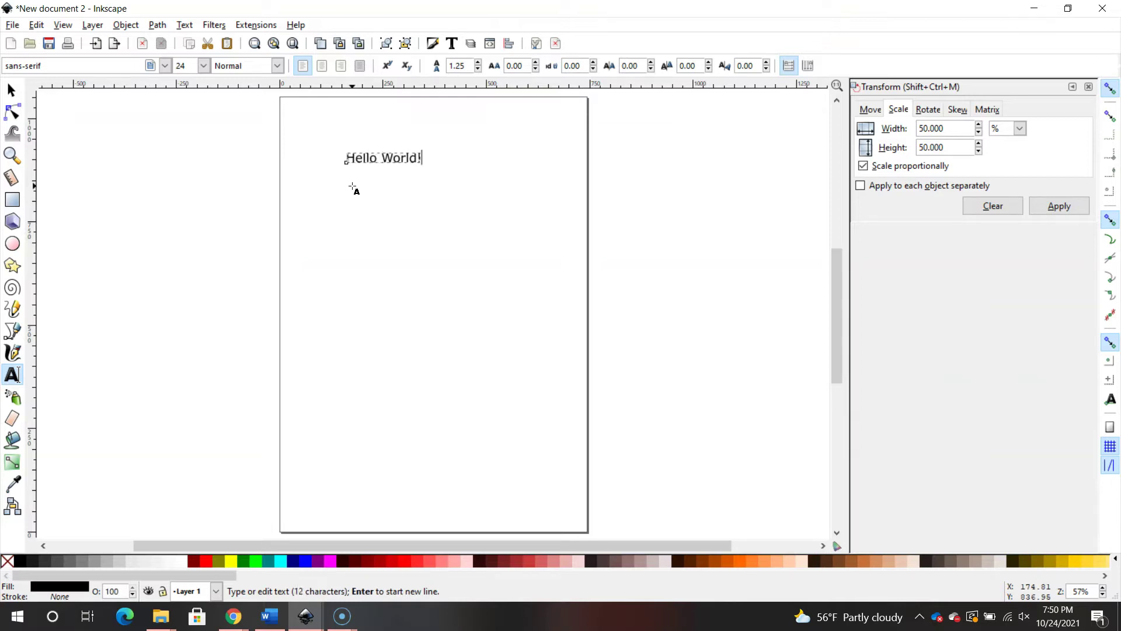
key("Escape")
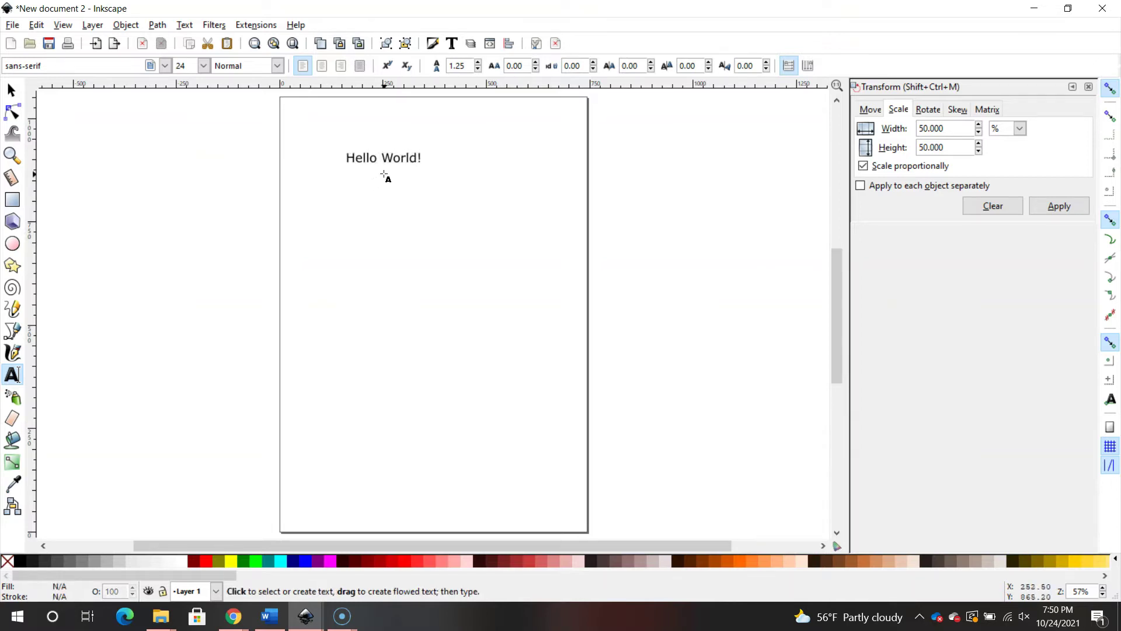
Select all the Hello World! text and convert it with Path > Object to Path.
left_click(157, 24)
left_click(178, 40)
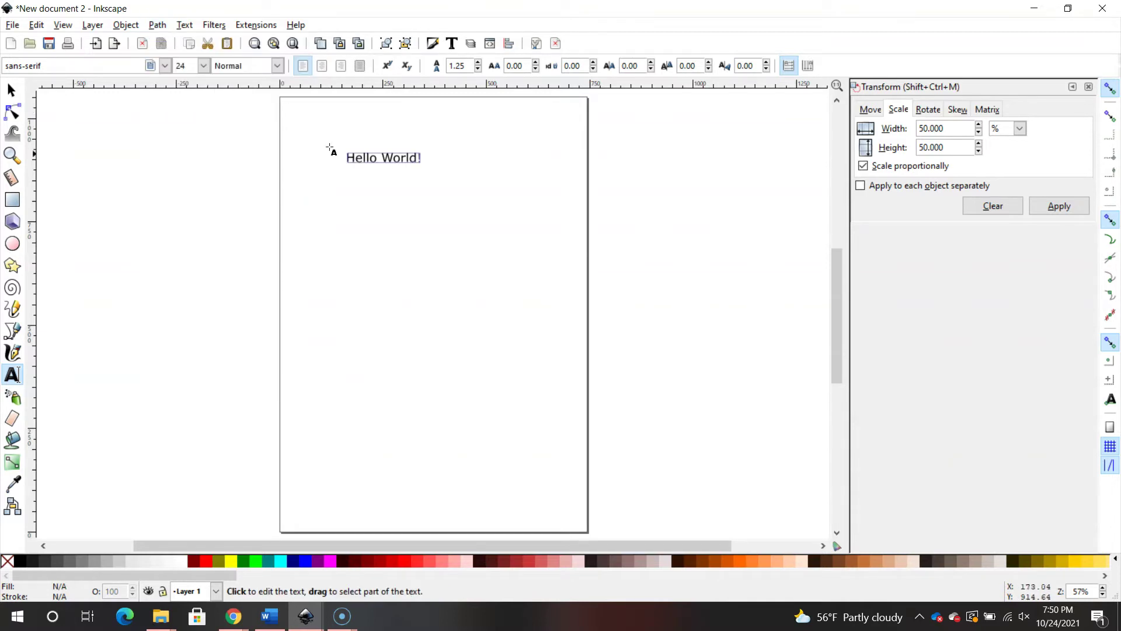
left_click(361, 157)
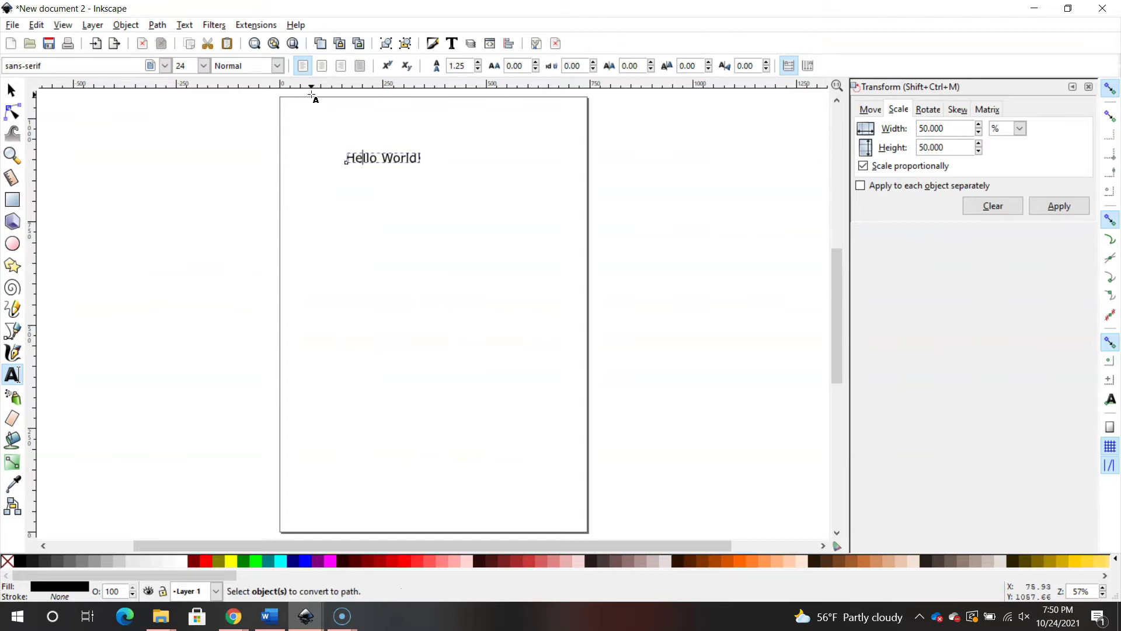
key("ctrl+a")
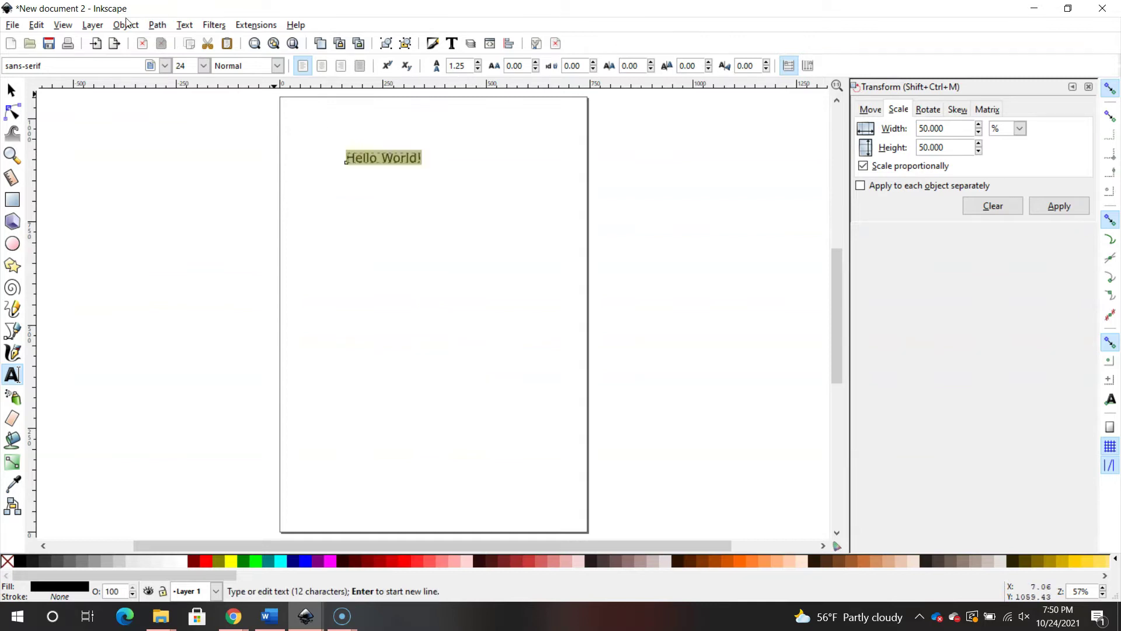
left_click(157, 25)
left_click(163, 45)
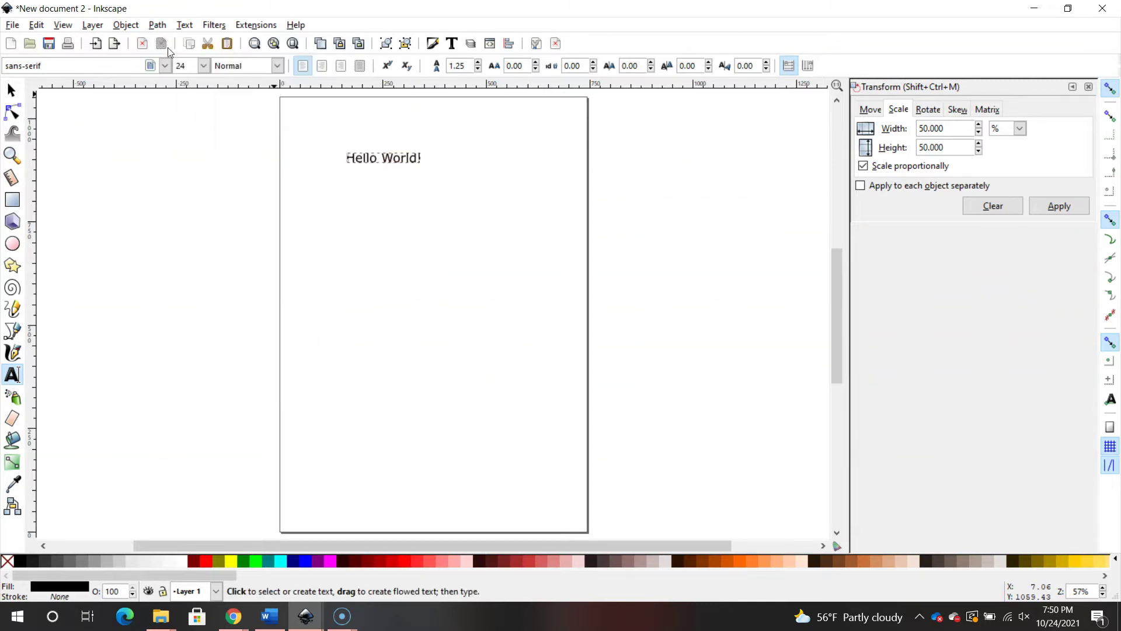
key("Escape")
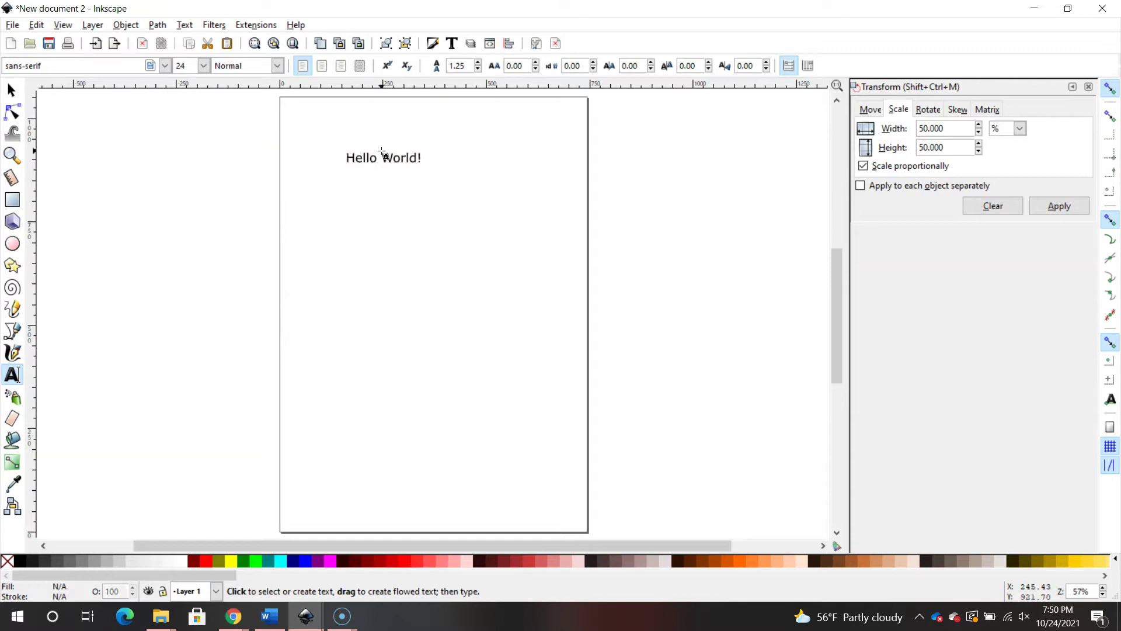
Open Extensions > iDraw > iDraw Control and apply the Plot tab to plot the page.
left_click(256, 25)
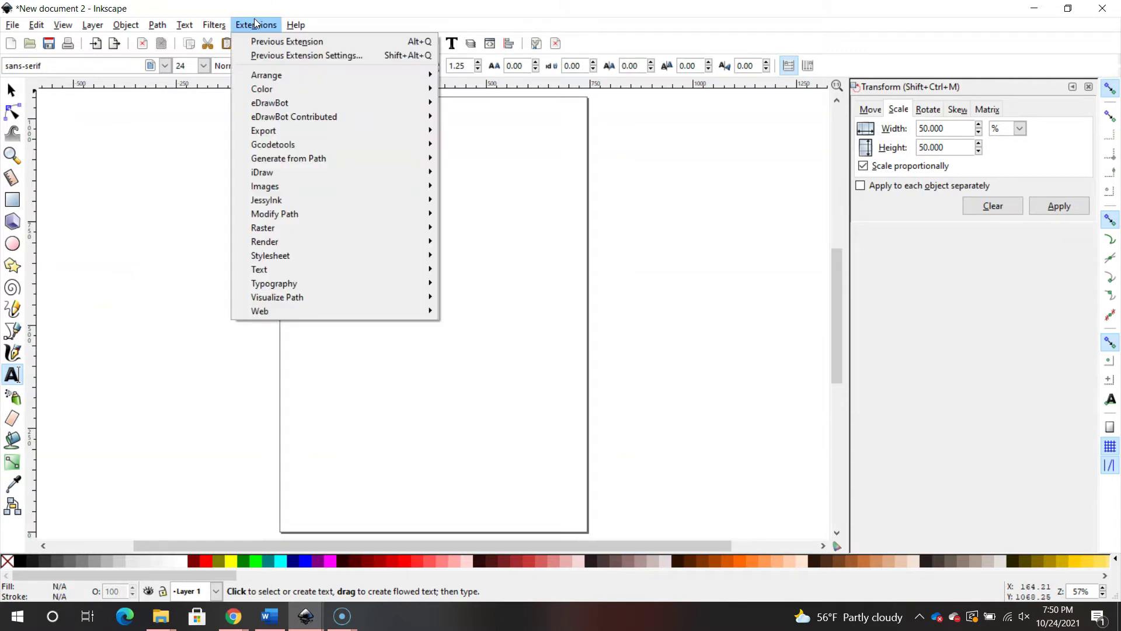
mouse_move(374, 178)
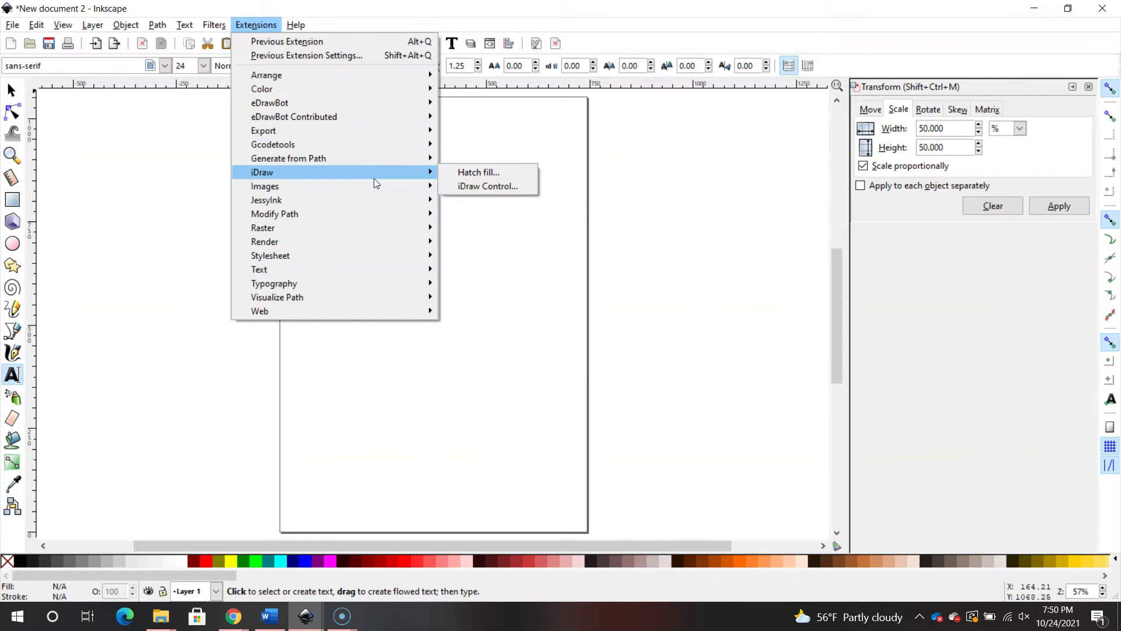
left_click(468, 186)
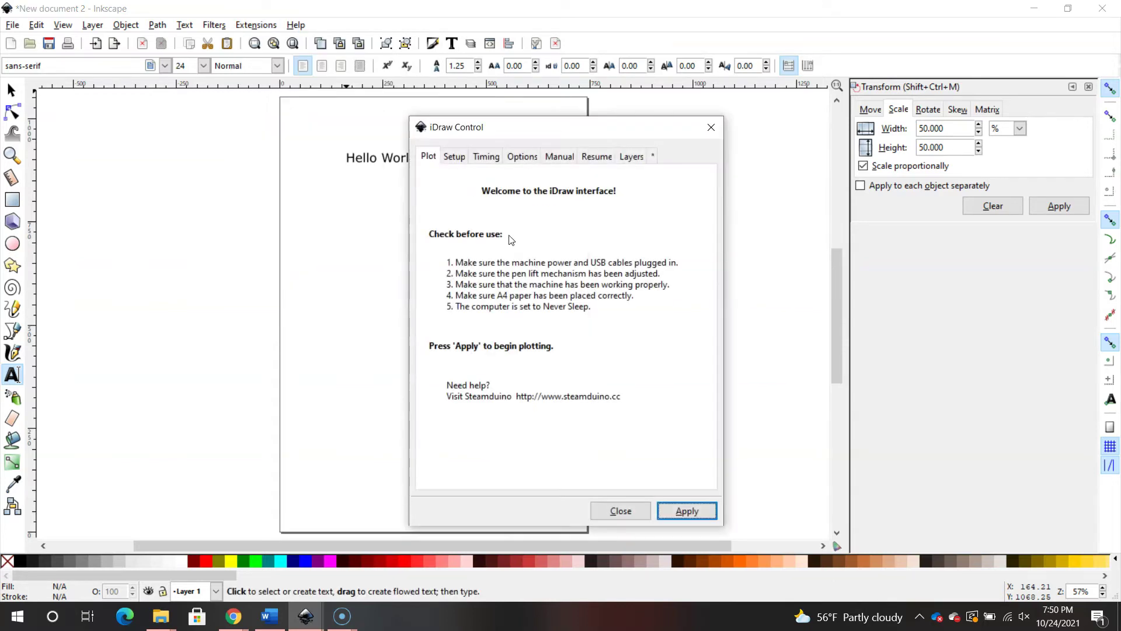
left_click(695, 511)
left_click(688, 511)
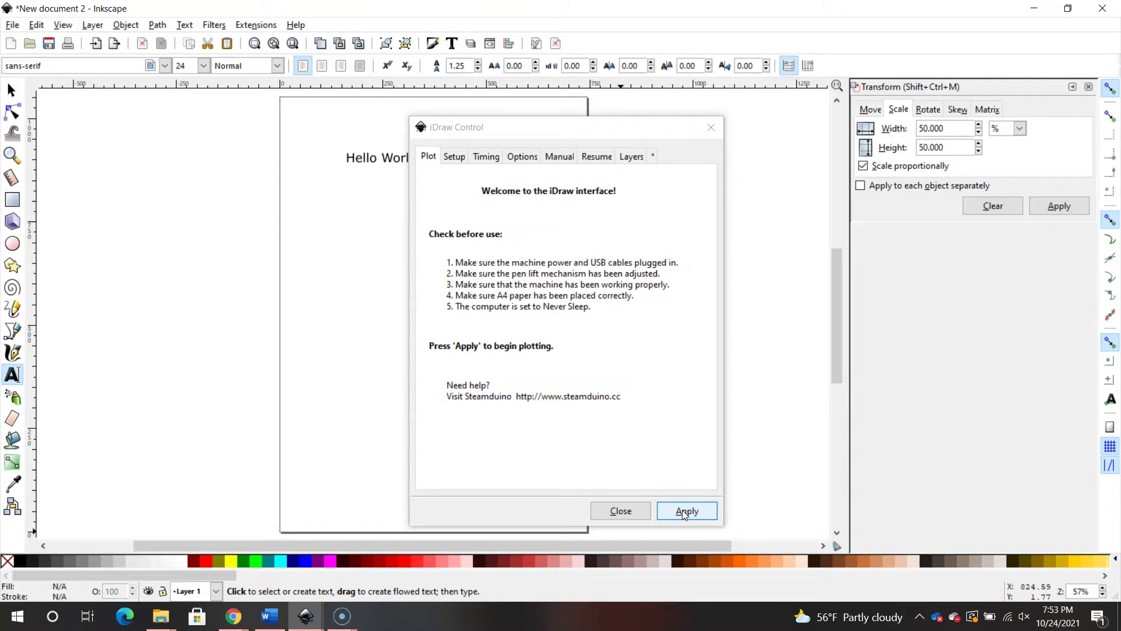
Show iDraw Control's Setup tab with pen heights 85% up and 75% down.
left_click(453, 157)
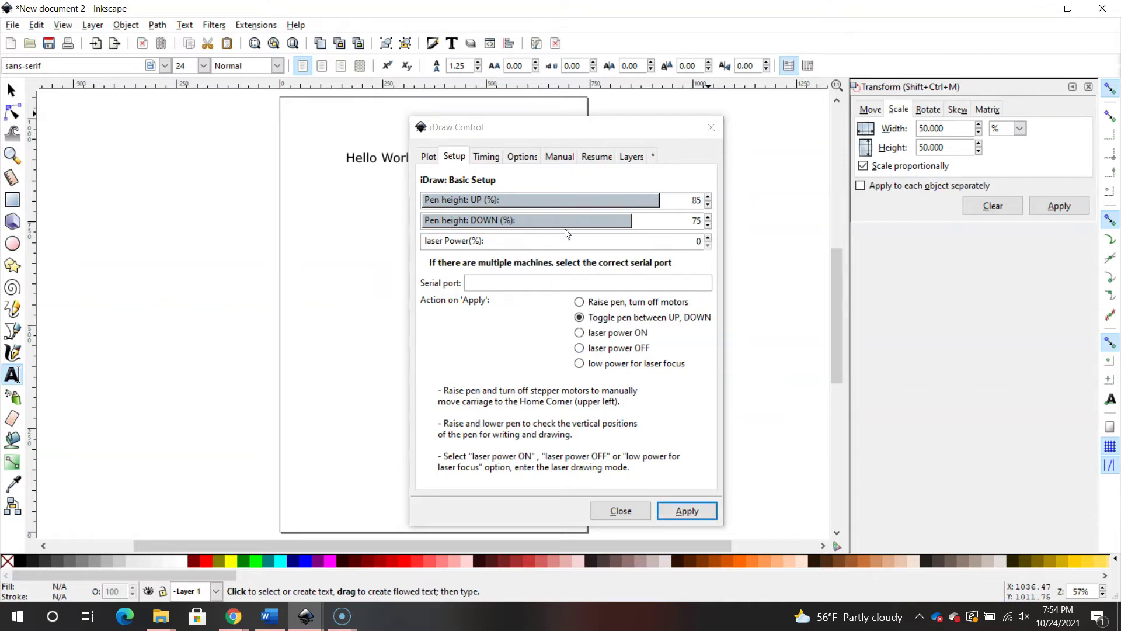
Show iDraw Control's Timing tab with 50% writing and pen-up speeds.
left_click(480, 160)
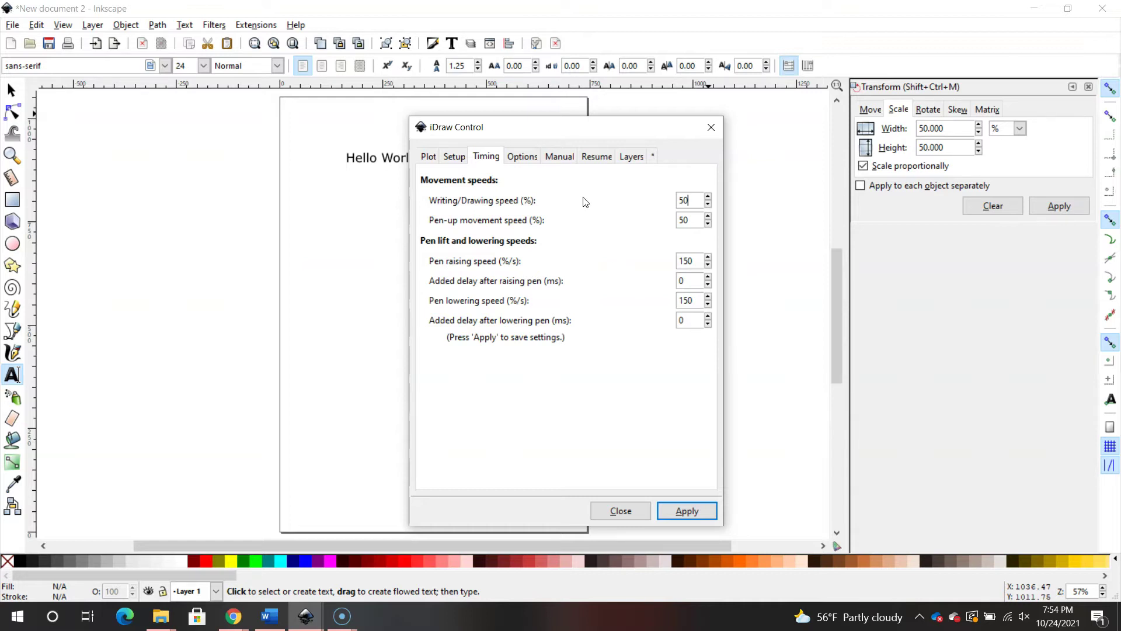
On the Manual tab, run Lower the Pen and then Raise the Pen.
left_click(563, 157)
left_click(680, 269)
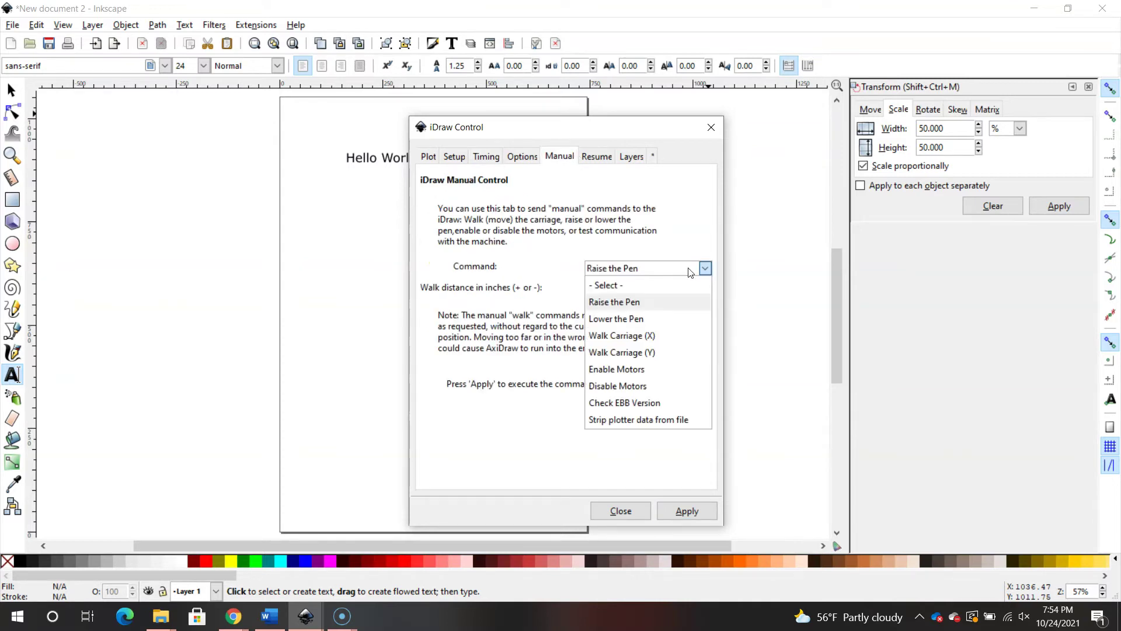
left_click(658, 322)
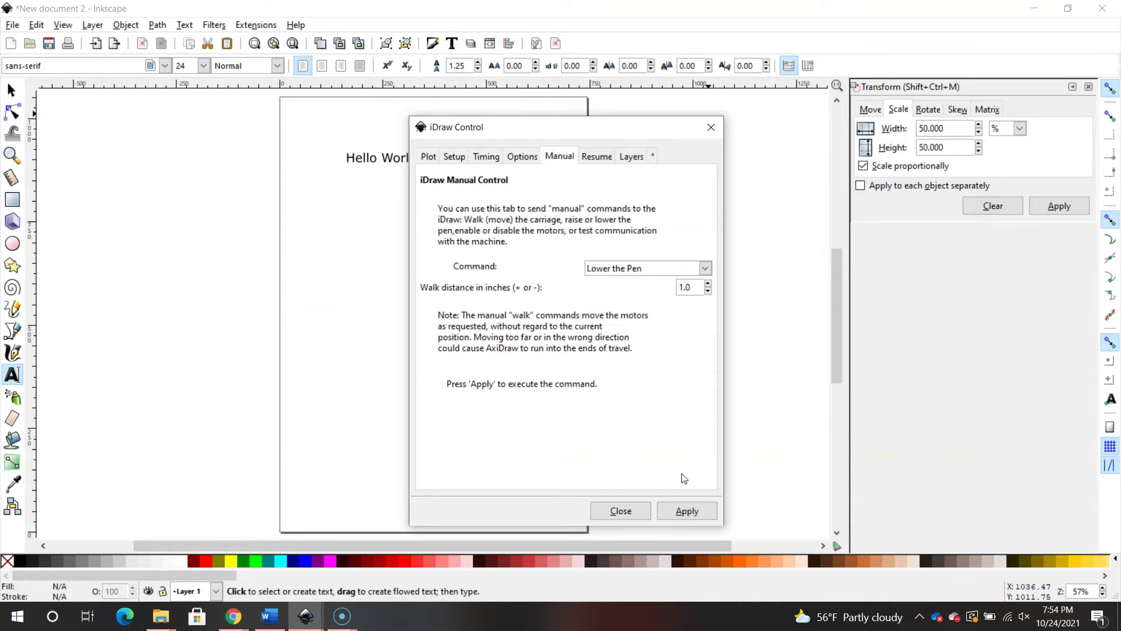
left_click(685, 511)
left_click(664, 272)
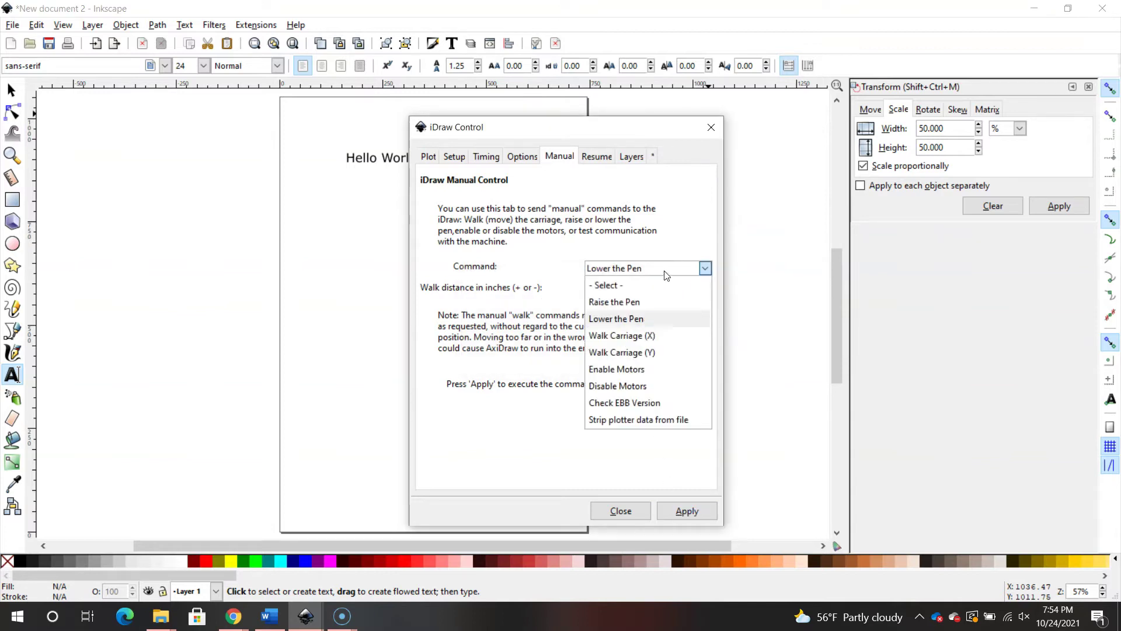
left_click(647, 302)
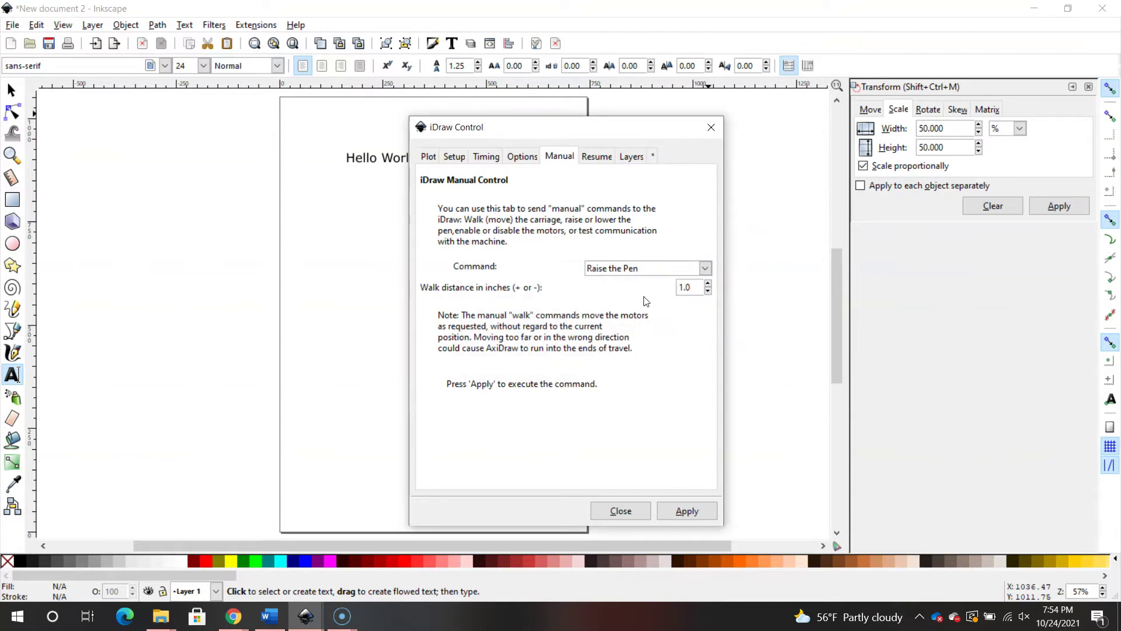
left_click(685, 511)
Walk the carriage 1 inch along X, then select Walk Carriage (Y).
left_click(664, 272)
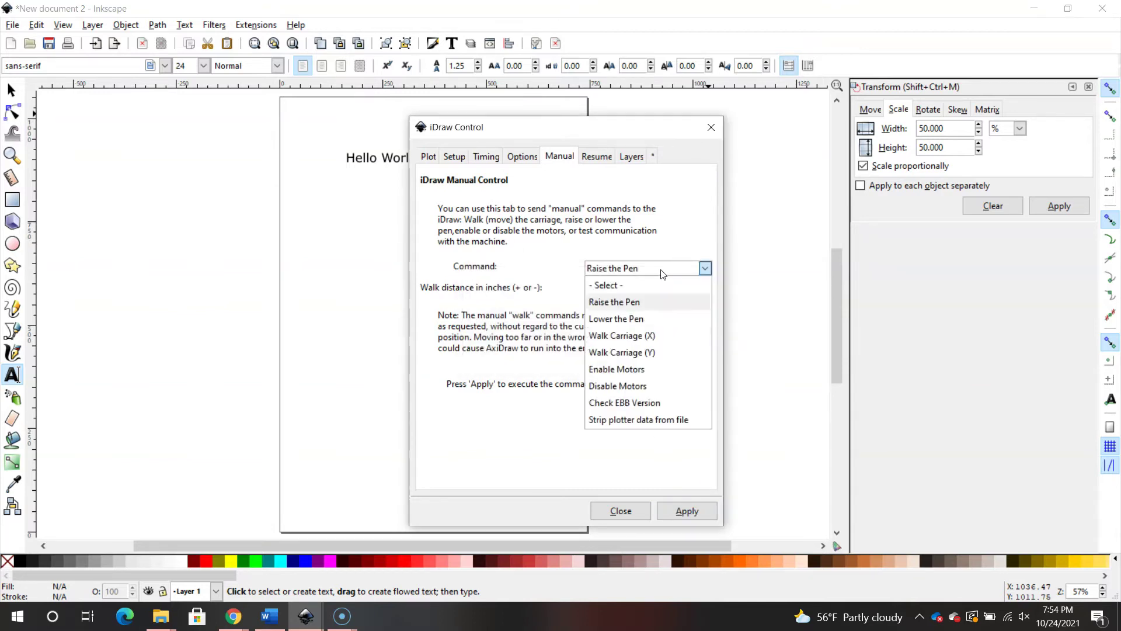
left_click(622, 335)
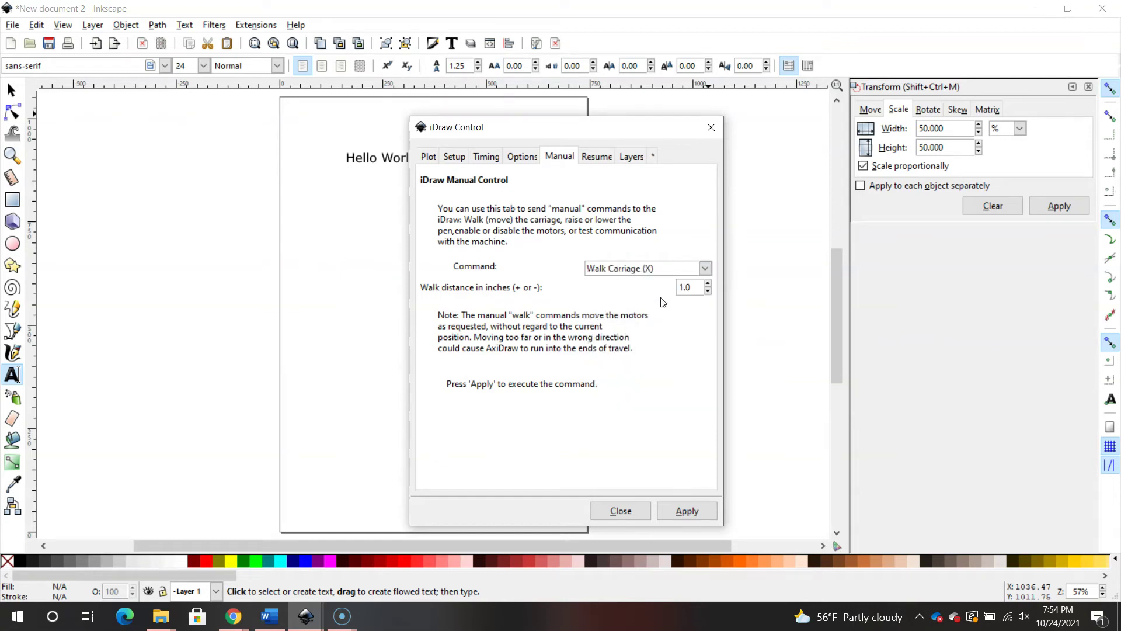
left_click(679, 514)
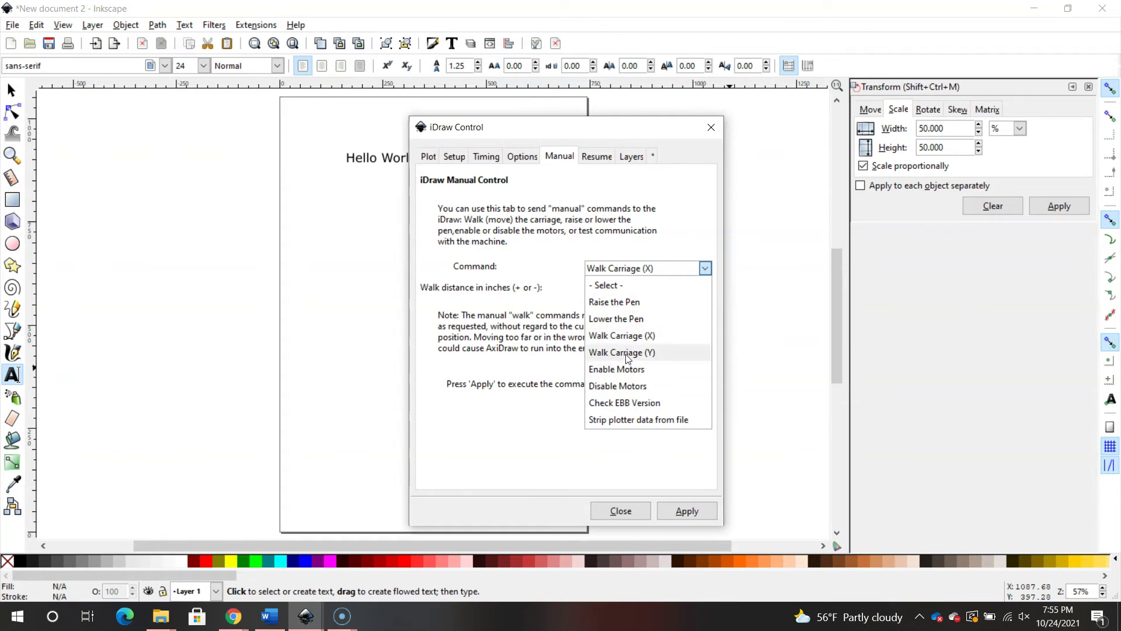
left_click(628, 354)
left_click(662, 273)
Close iDraw Control and delete the Hello World! text.
left_click(547, 354)
key("Escape")
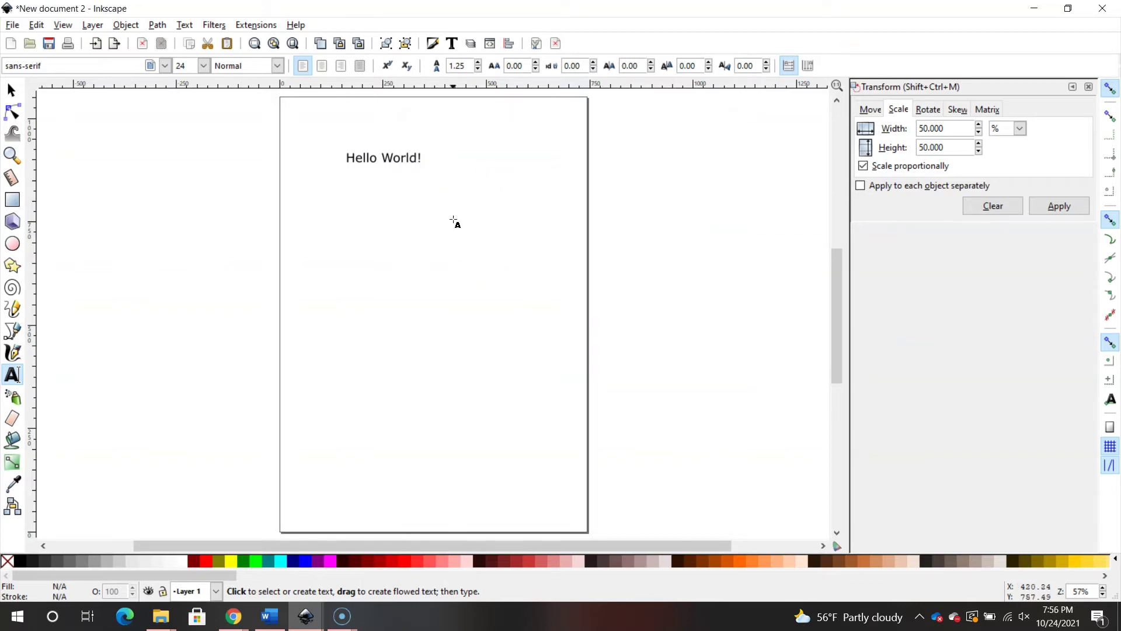
left_click(454, 215)
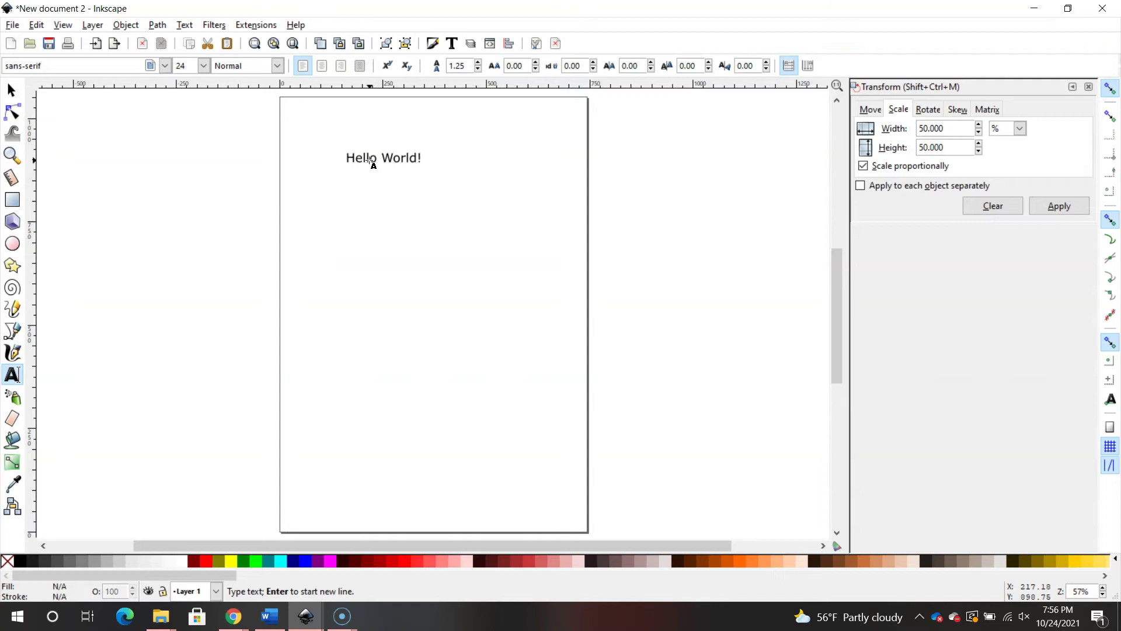
key("Escape")
key("Delete")
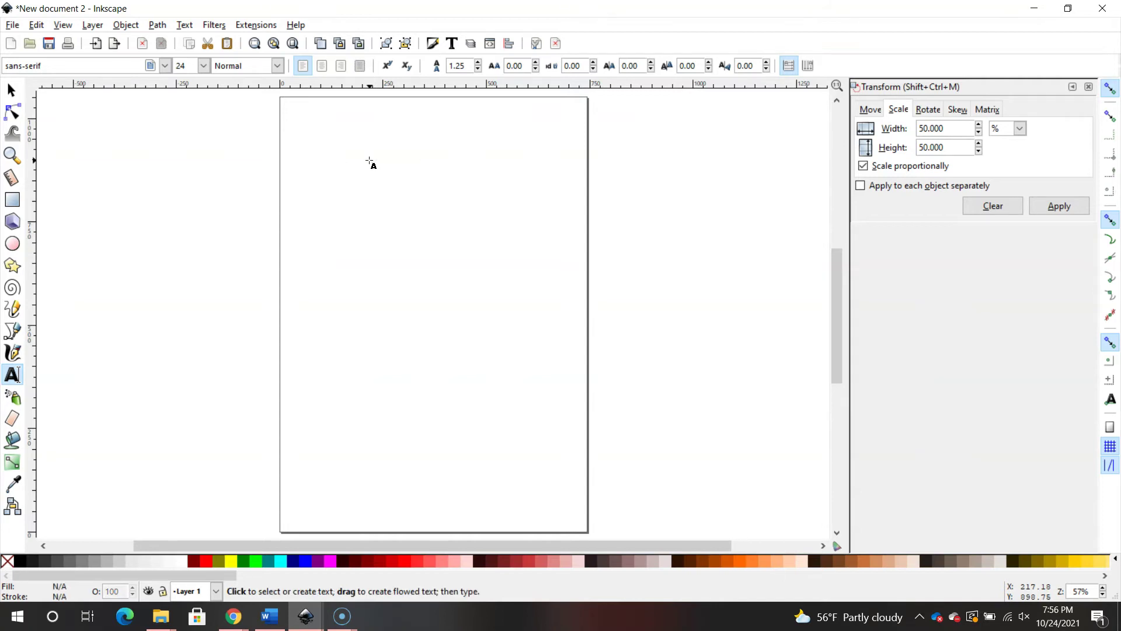
Import the Small Company Logo (T-Shirt) PNG as an embedded image.
left_click(9, 26)
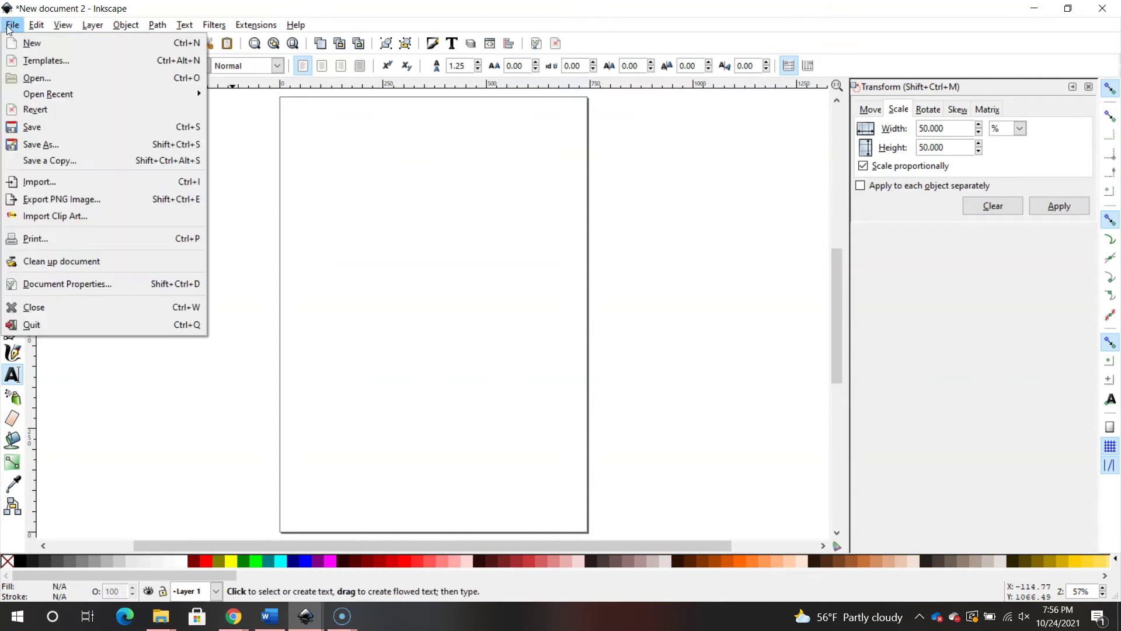
left_click(58, 184)
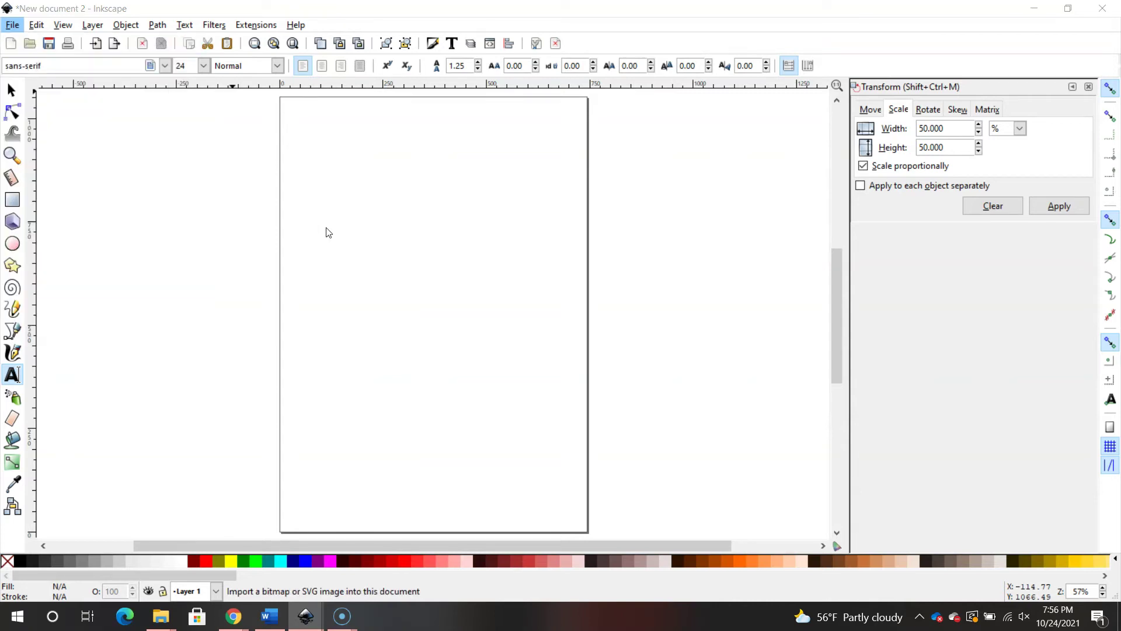
left_click(274, 161)
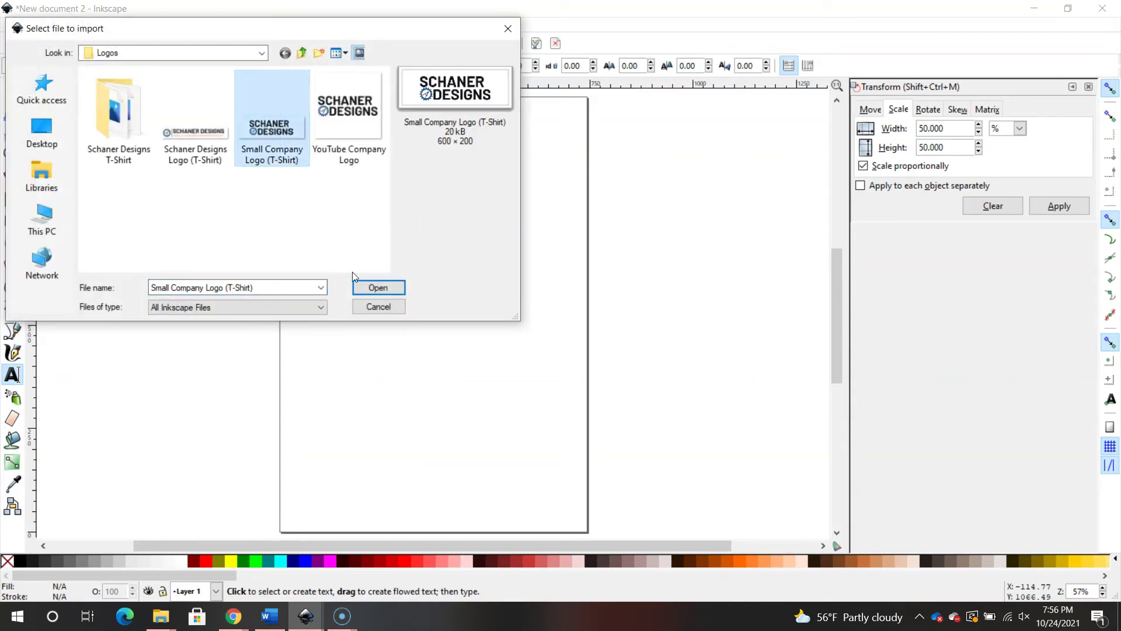
left_click(374, 288)
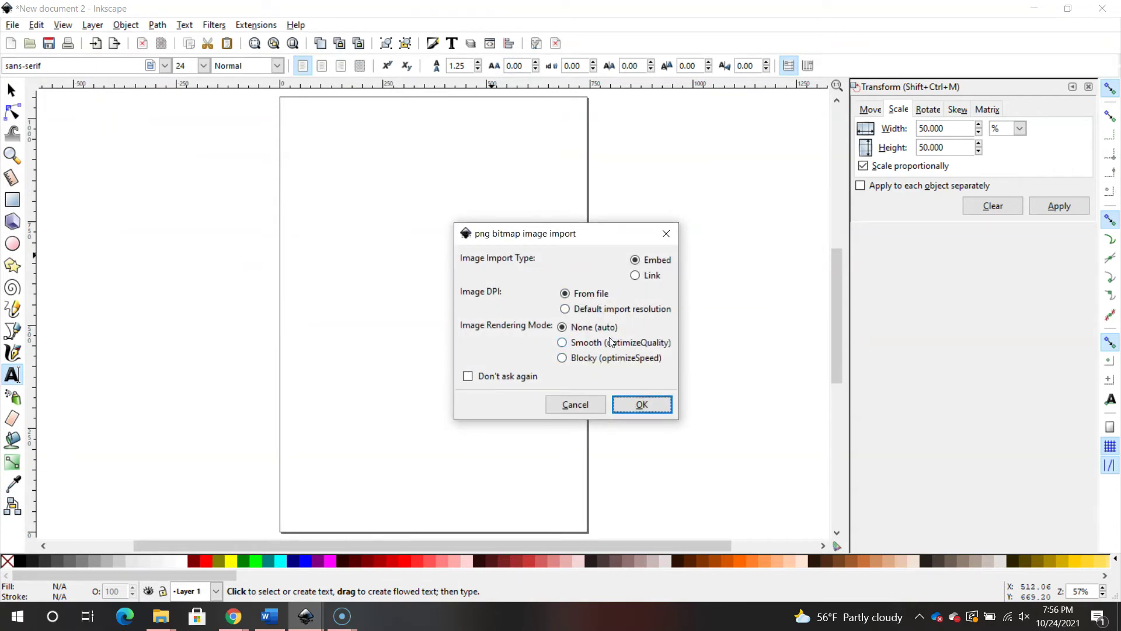
left_click(643, 405)
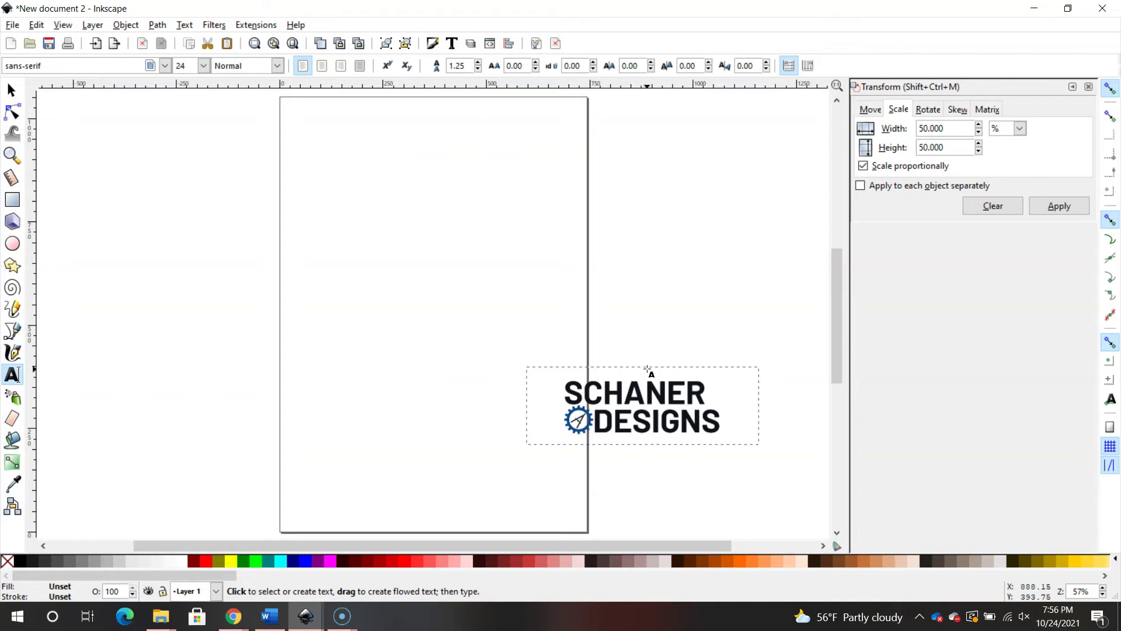
Drag the SCHANER DESIGNS logo onto the top centre of the page and close the Transform panel.
key("Escape")
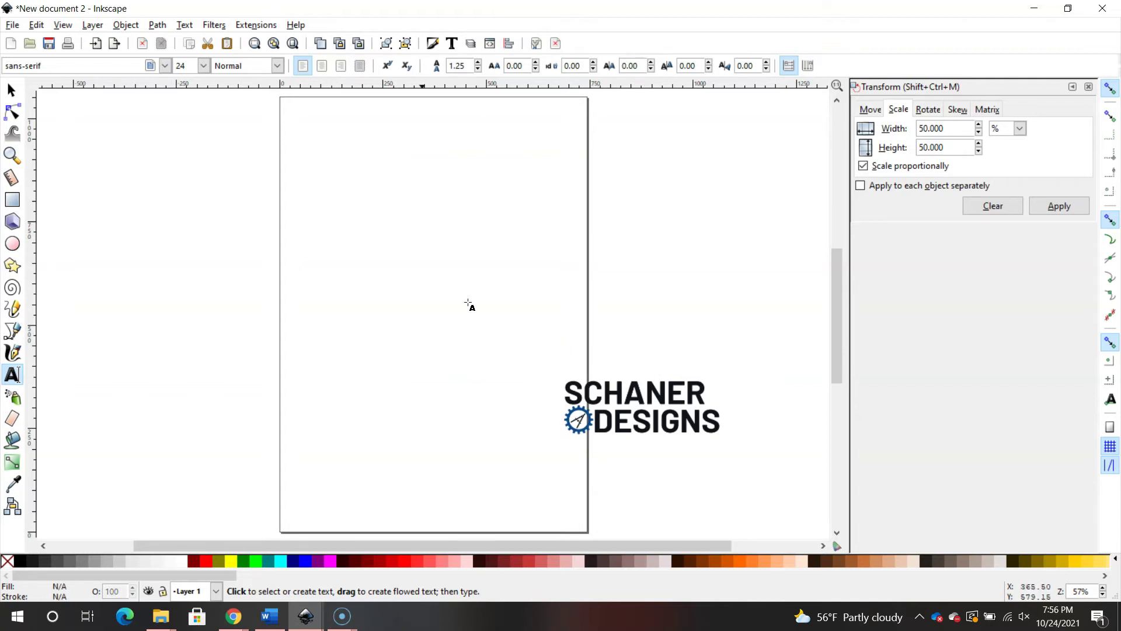
left_click(11, 90)
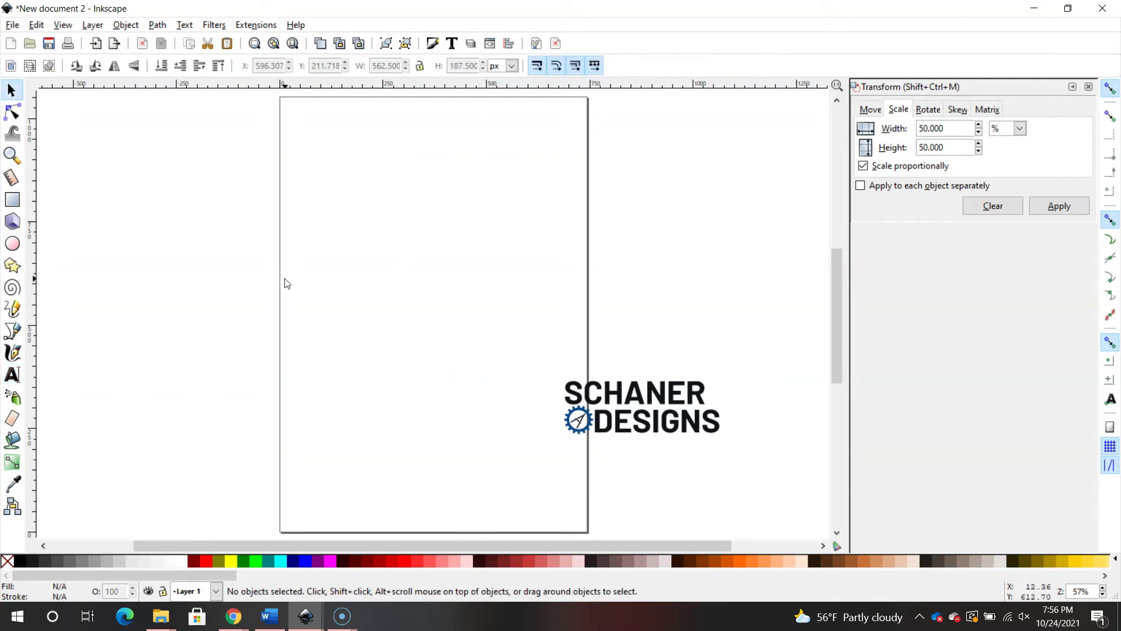
left_click(607, 383)
left_click_drag(607, 383, 398, 127)
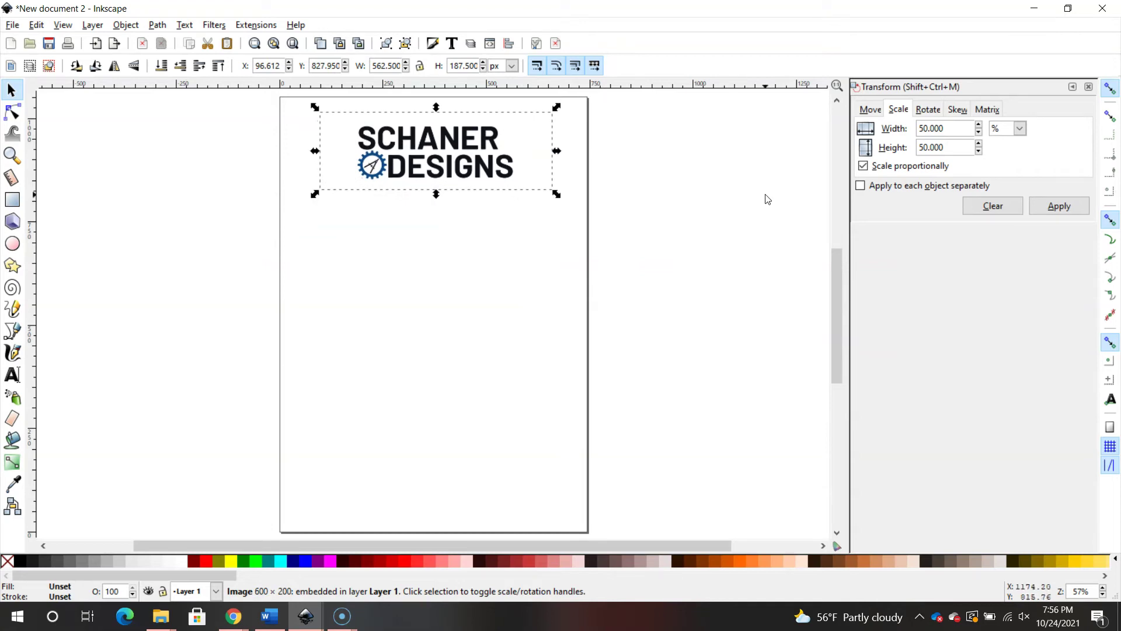
left_click(1089, 86)
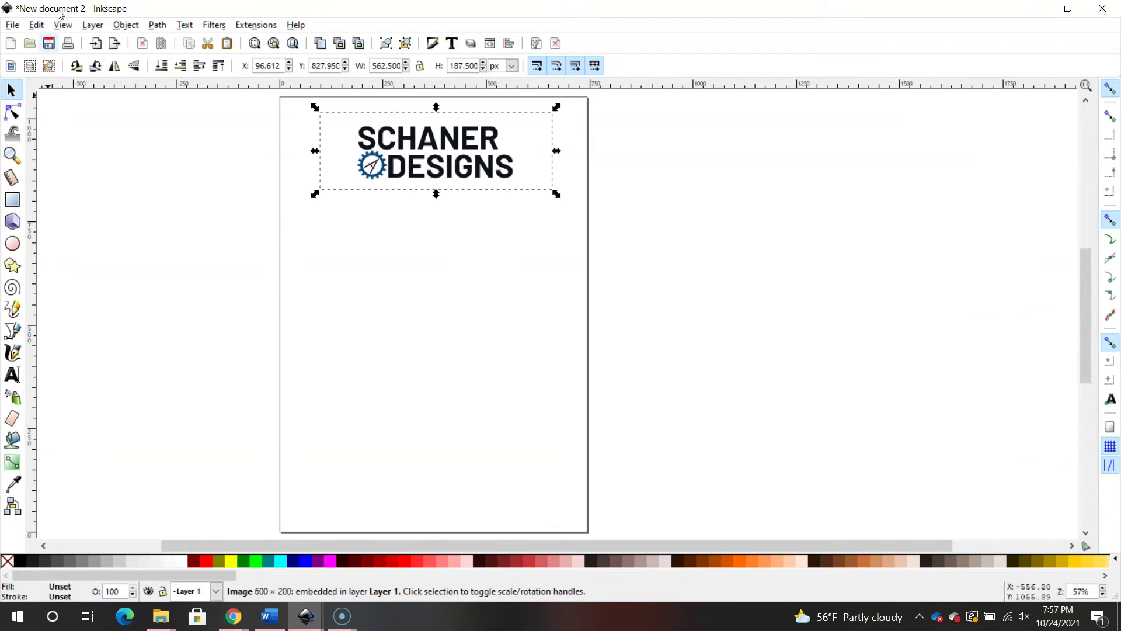
left_click(36, 25)
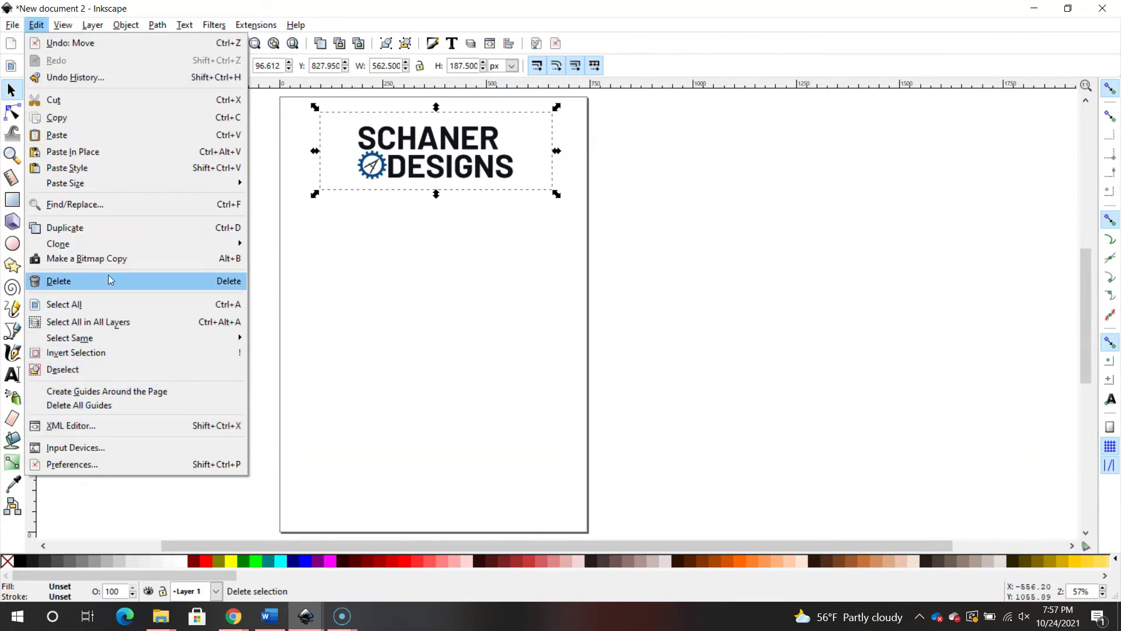
mouse_move(61, 23)
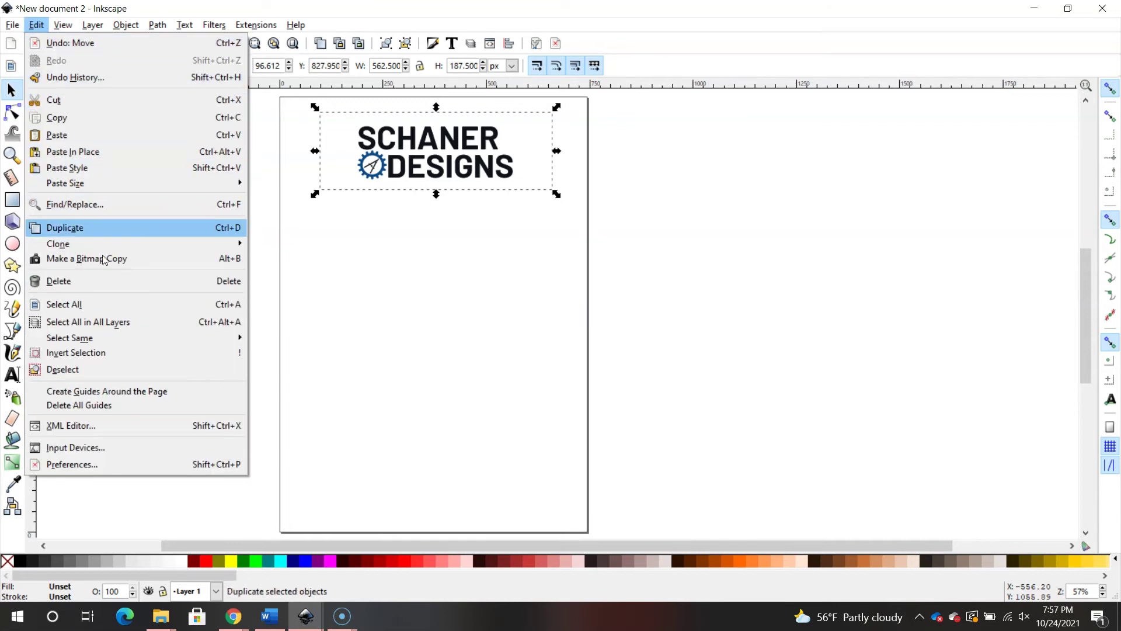
mouse_move(115, 27)
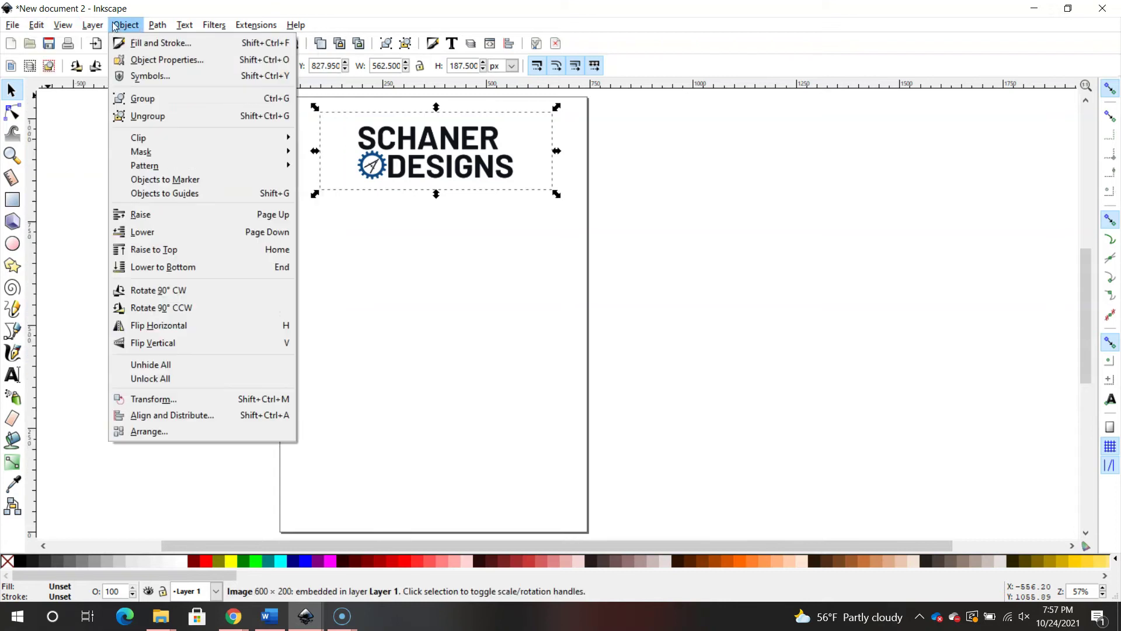
Scale the logo width to 50%, then by 200% back to 562.5 × 187.5 px.
left_click(255, 399)
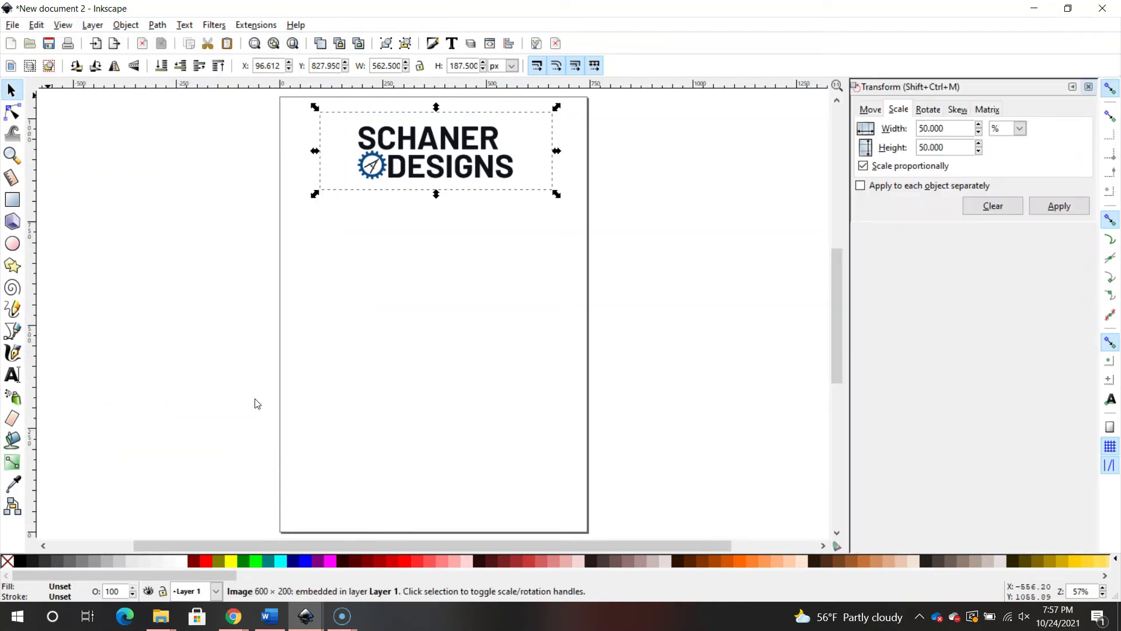
left_click(887, 169)
left_click(952, 131)
left_click(1059, 207)
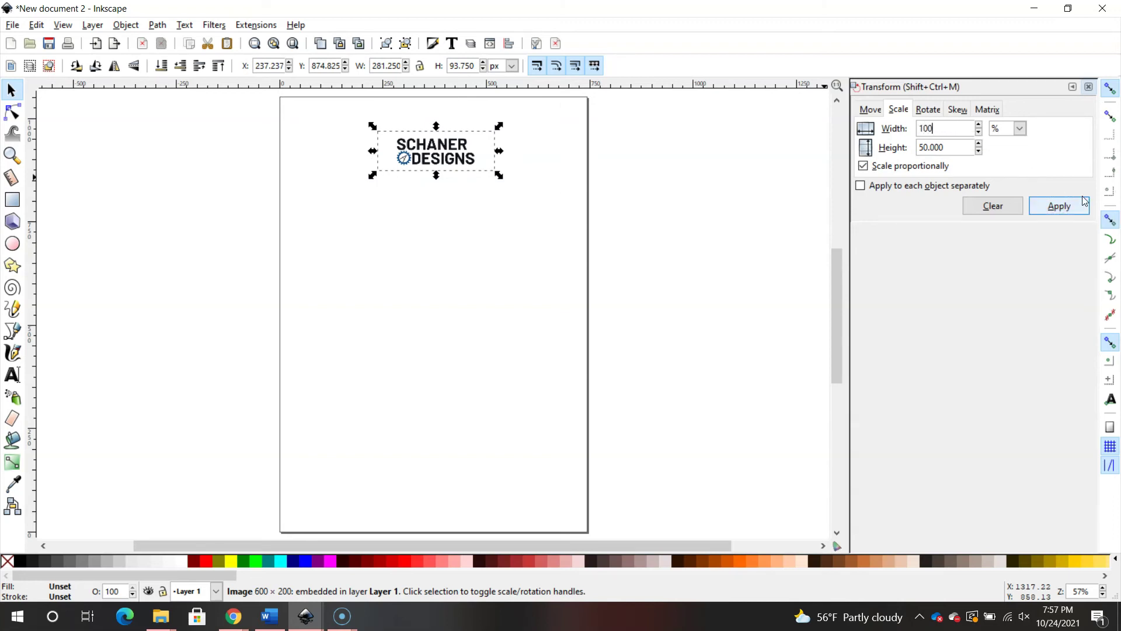
left_click(1065, 207)
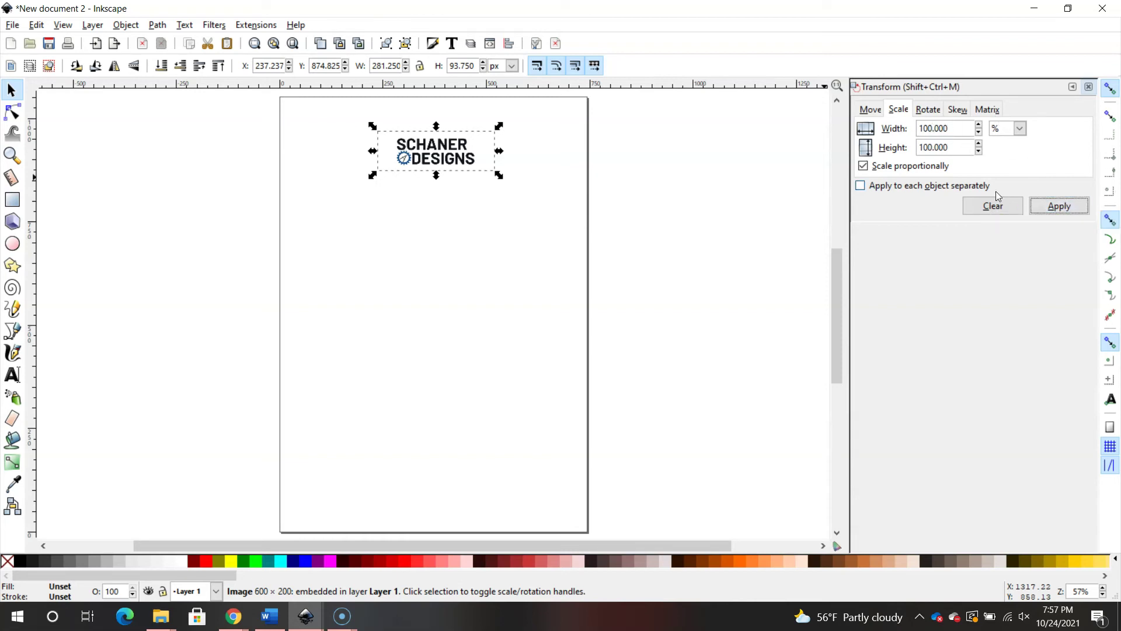
double_click(950, 128)
type("200")
left_click(1059, 206)
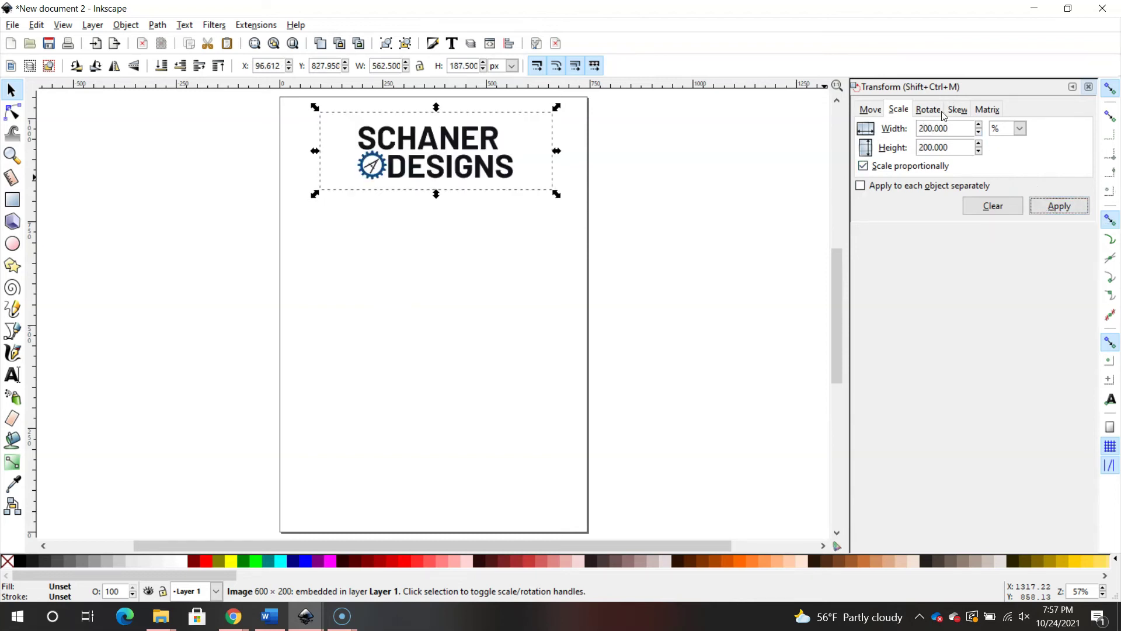
left_click(871, 111)
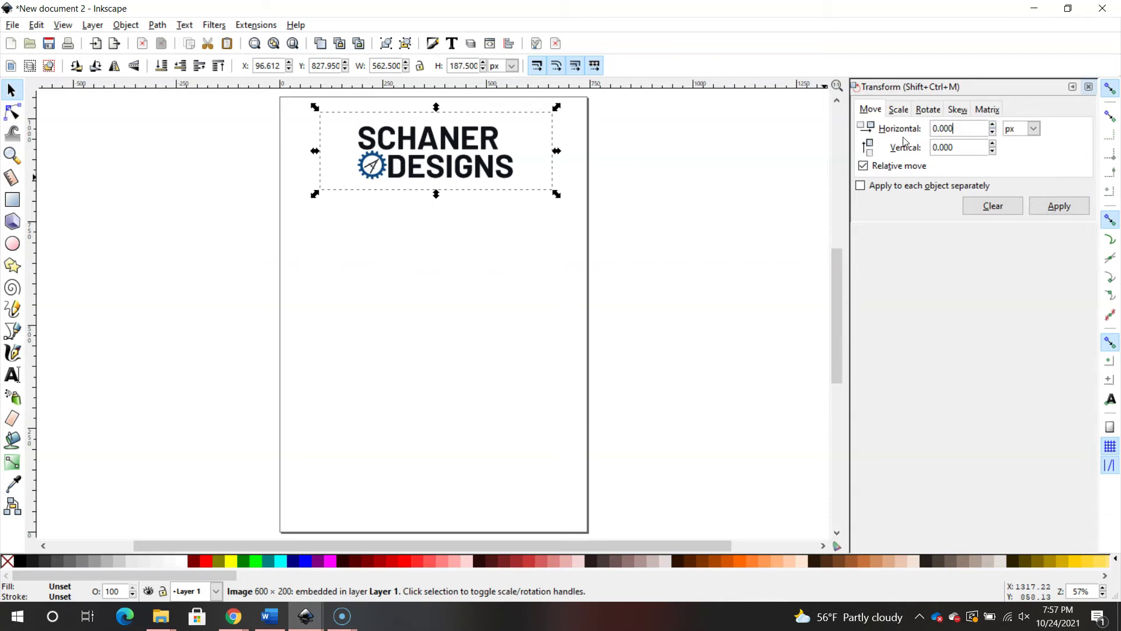
Move the logo 20 px right with a relative horizontal move, apply a 0 offset, then move it back by -20.
key("BackSpace")
key("BackSpace")
key("BackSpace")
key("BackSpace")
key("Return")
left_click(1058, 206)
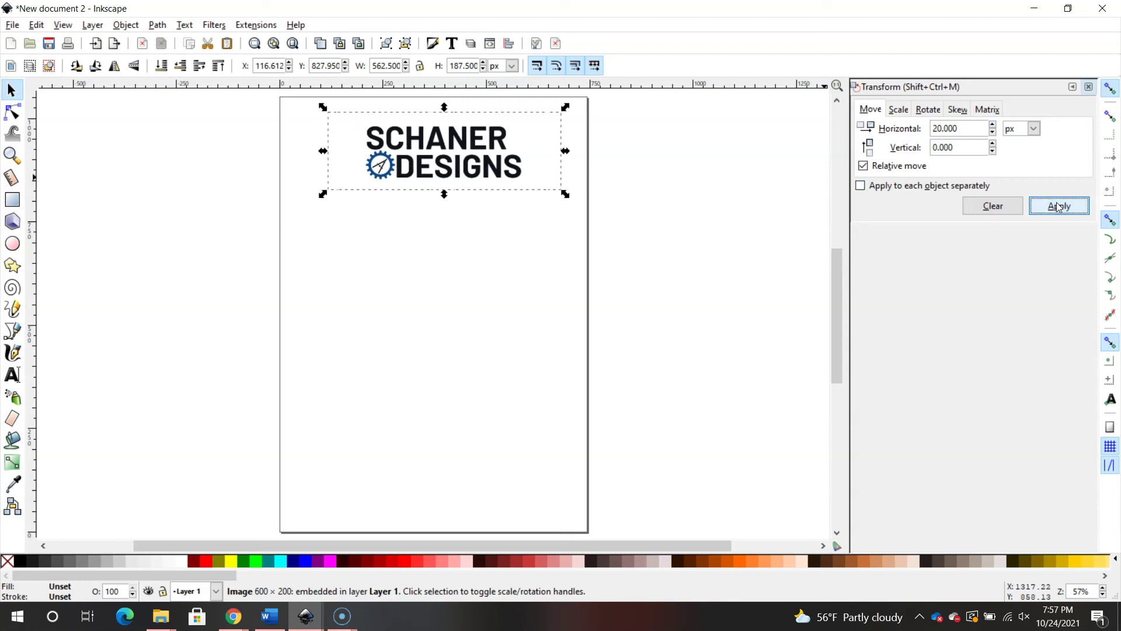
left_click_drag(973, 129, 924, 129)
type("0")
left_click(1058, 206)
left_click_drag(967, 128, 928, 126)
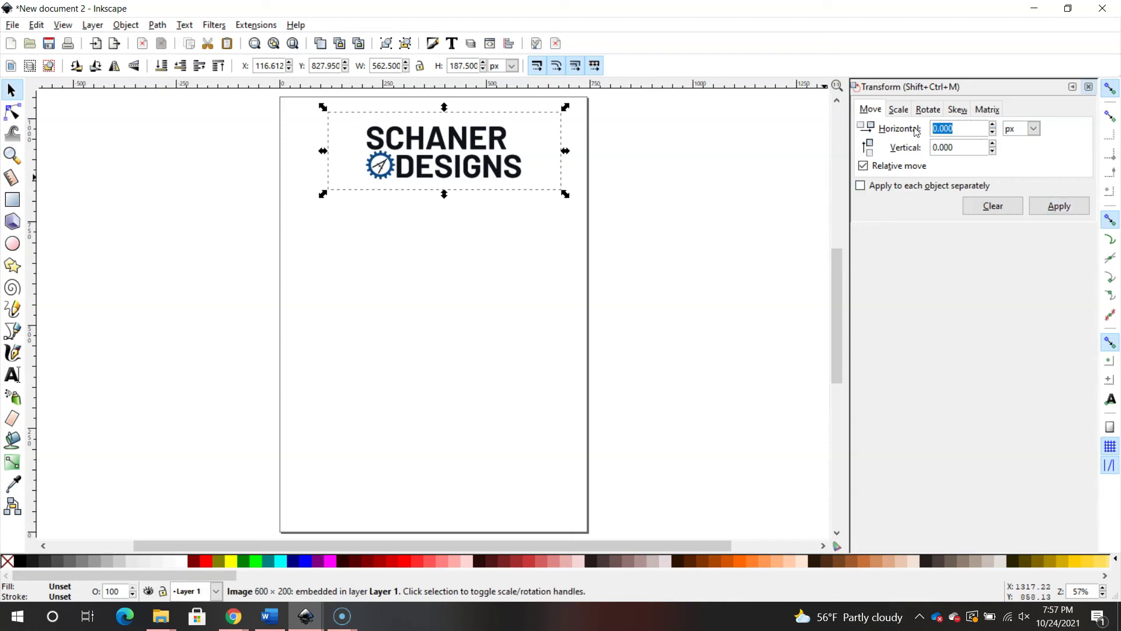
type("-20")
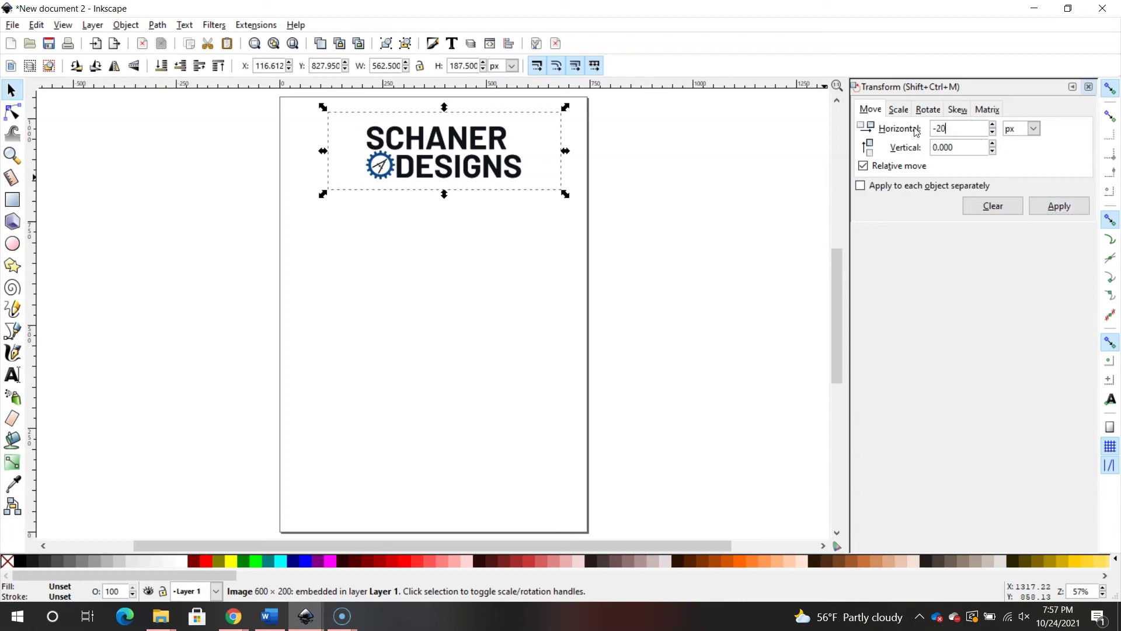
left_click(1059, 205)
With Relative move off, place the logo at horizontal position 0, then undo that move.
left_click(909, 168)
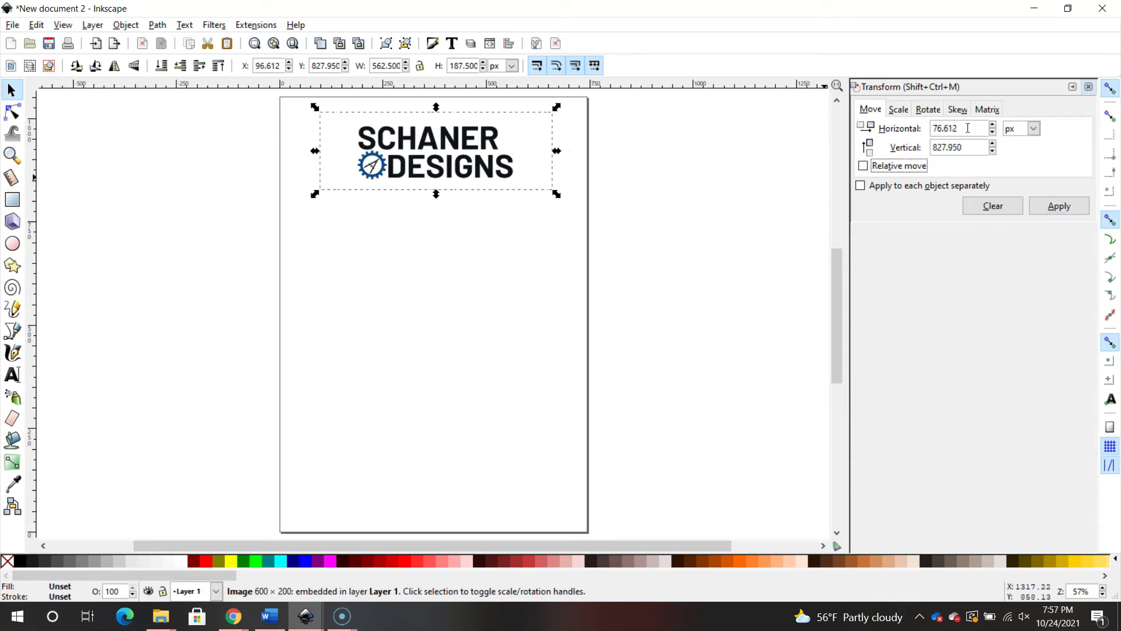
left_click_drag(967, 128, 922, 129)
type("0")
left_click(1055, 213)
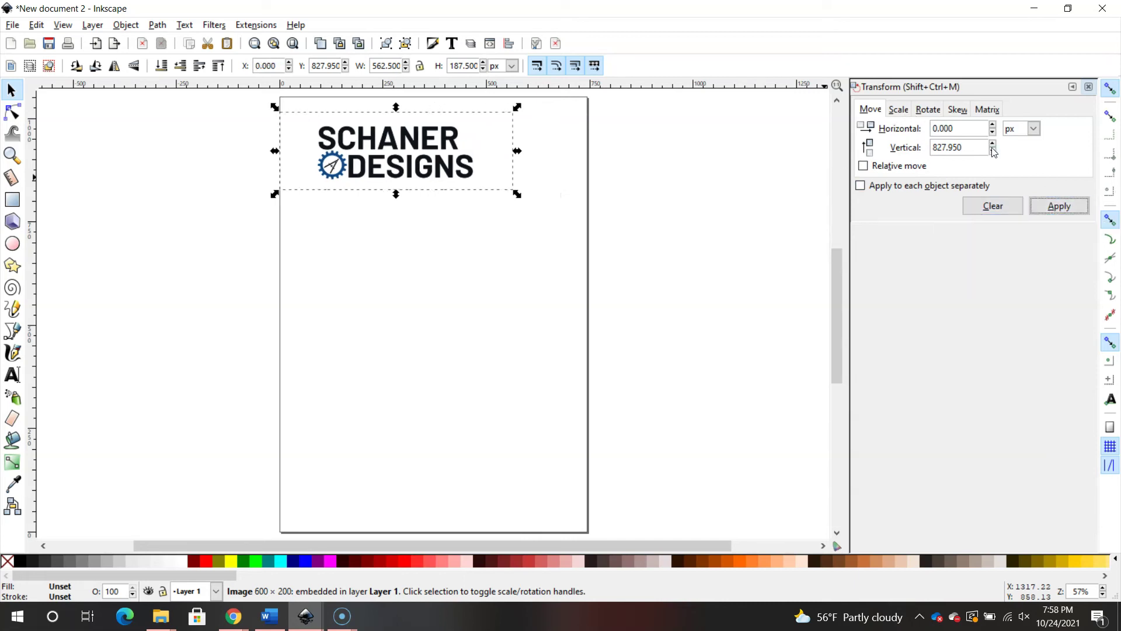
key("ctrl+z")
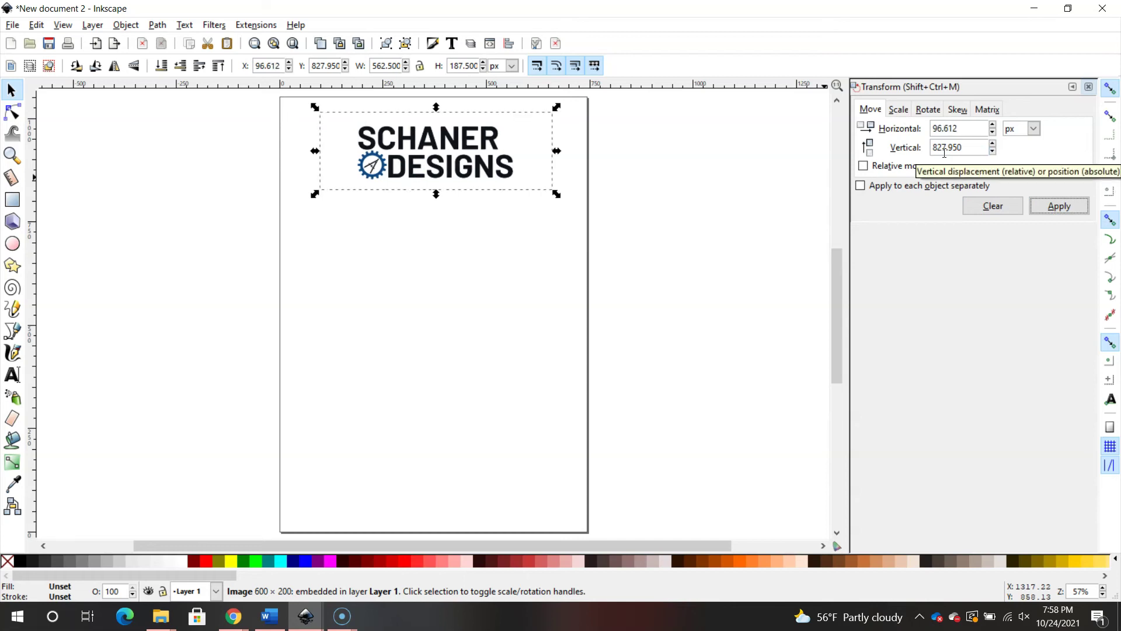
Step through the Scale and Rotate tabs to the Matrix tab showing the identity matrix.
left_click(900, 110)
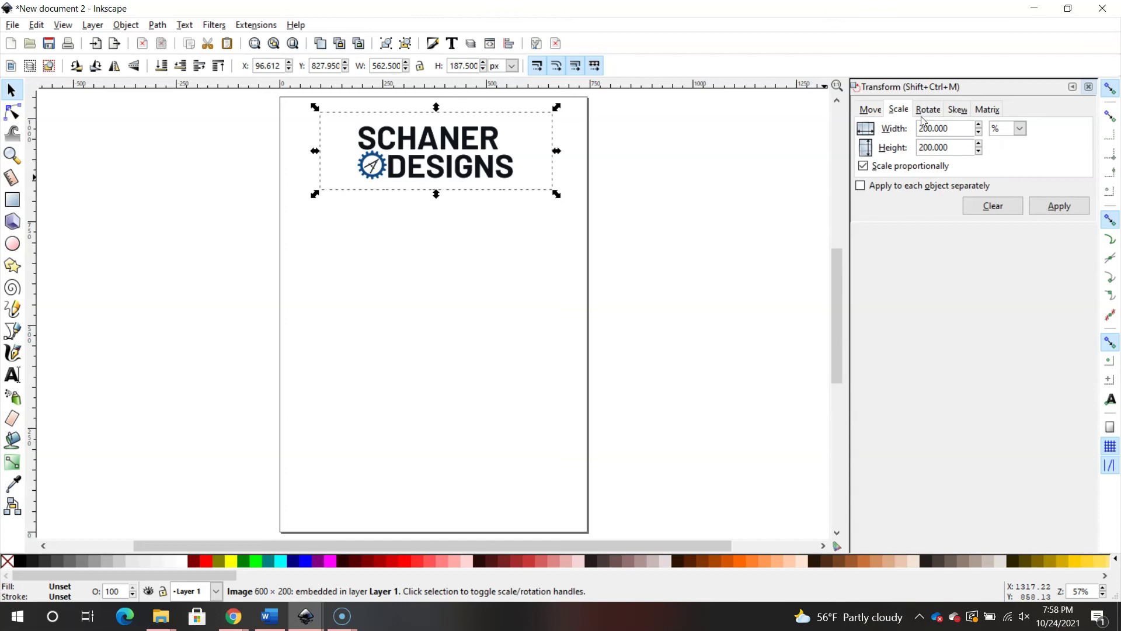
left_click(927, 110)
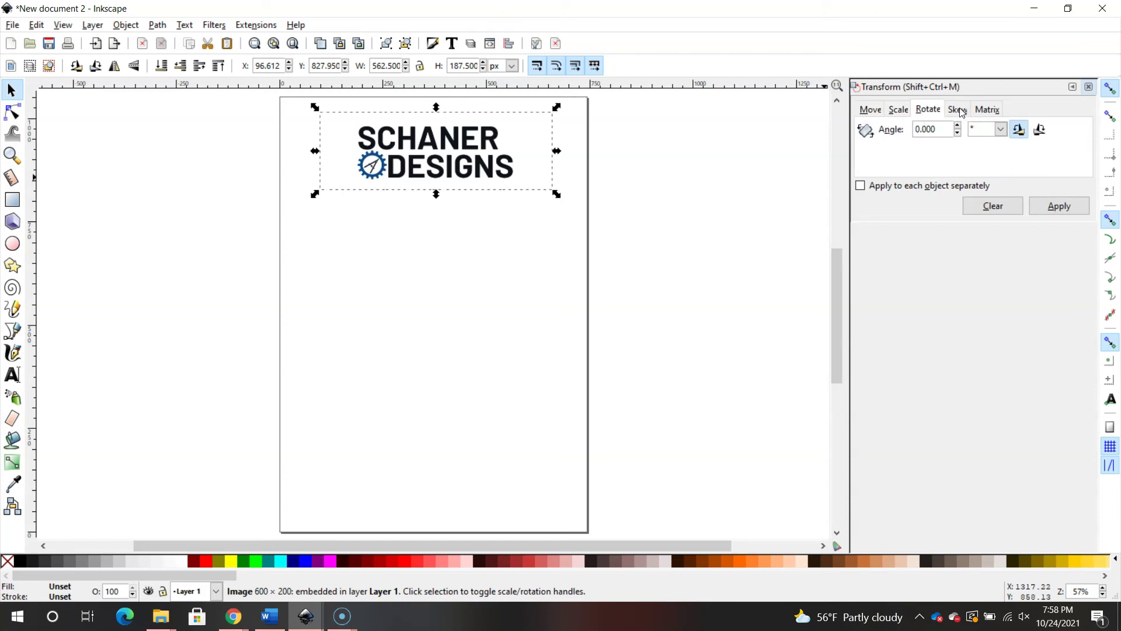
key("Right")
key("Right")
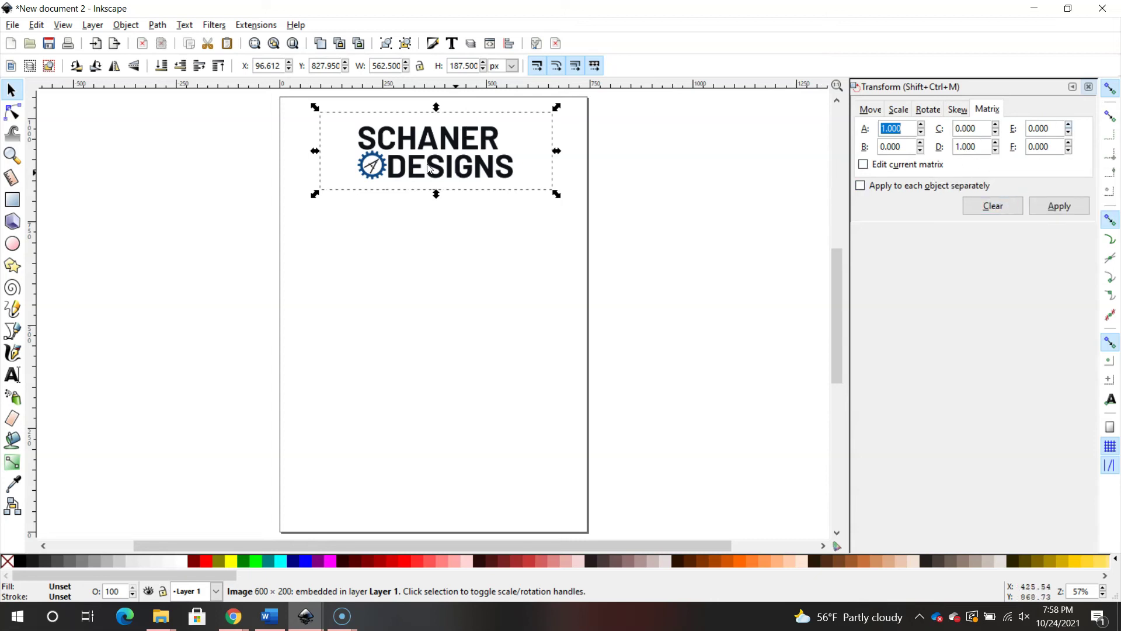
Trace the logo bitmap with Path > Trace Bitmap using brightness cutoff into a 370-node black path.
left_click(157, 27)
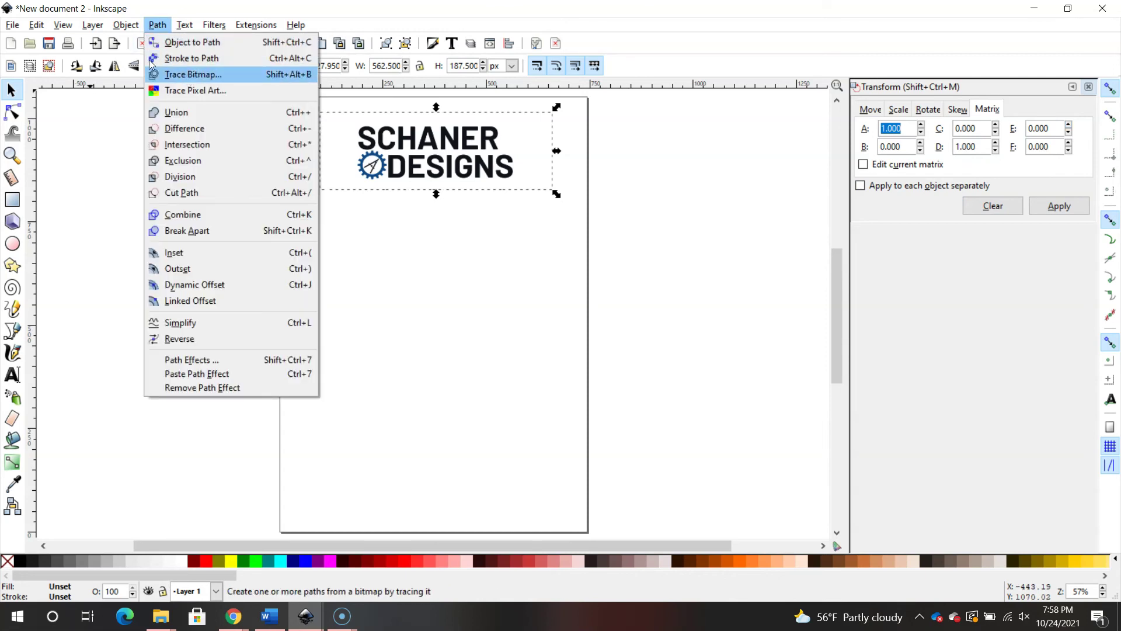
left_click(188, 75)
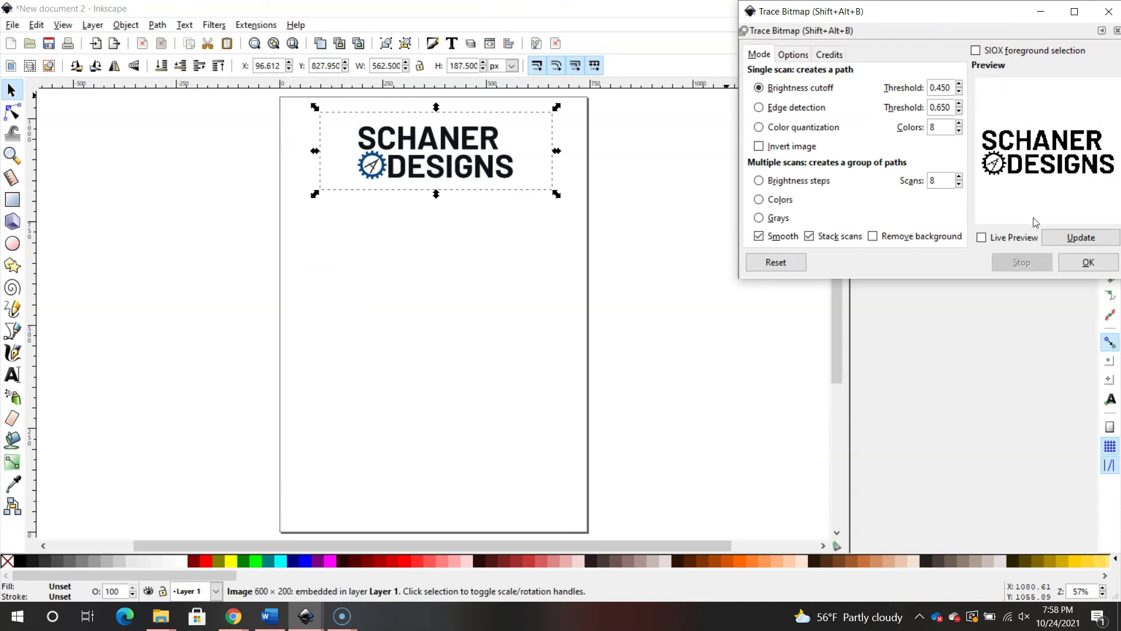
left_click(1081, 262)
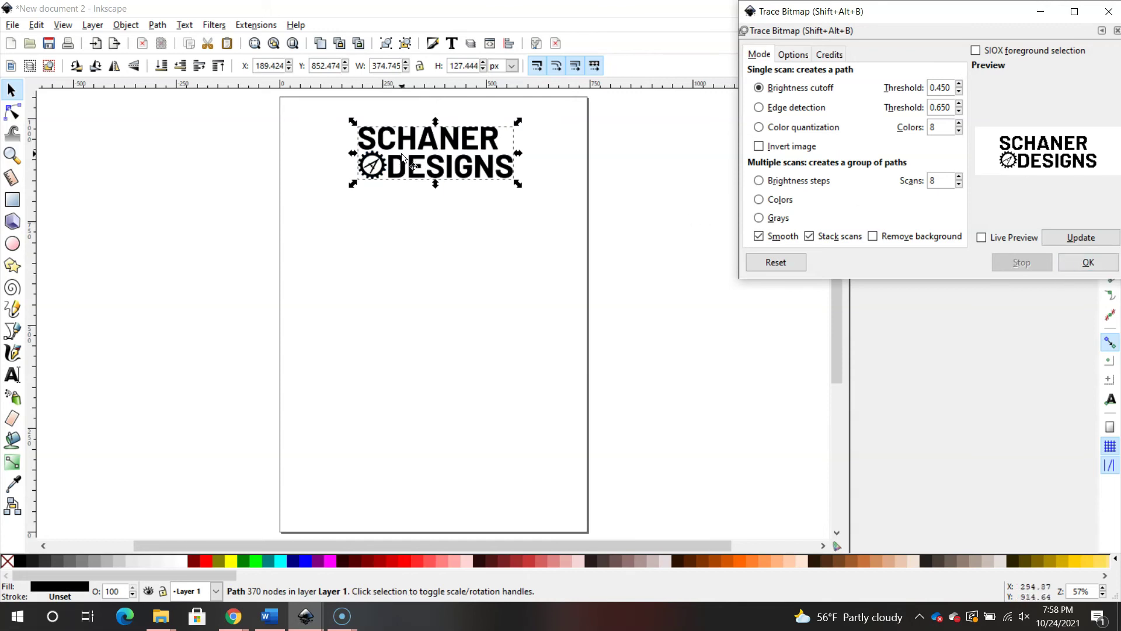
left_click(1110, 11)
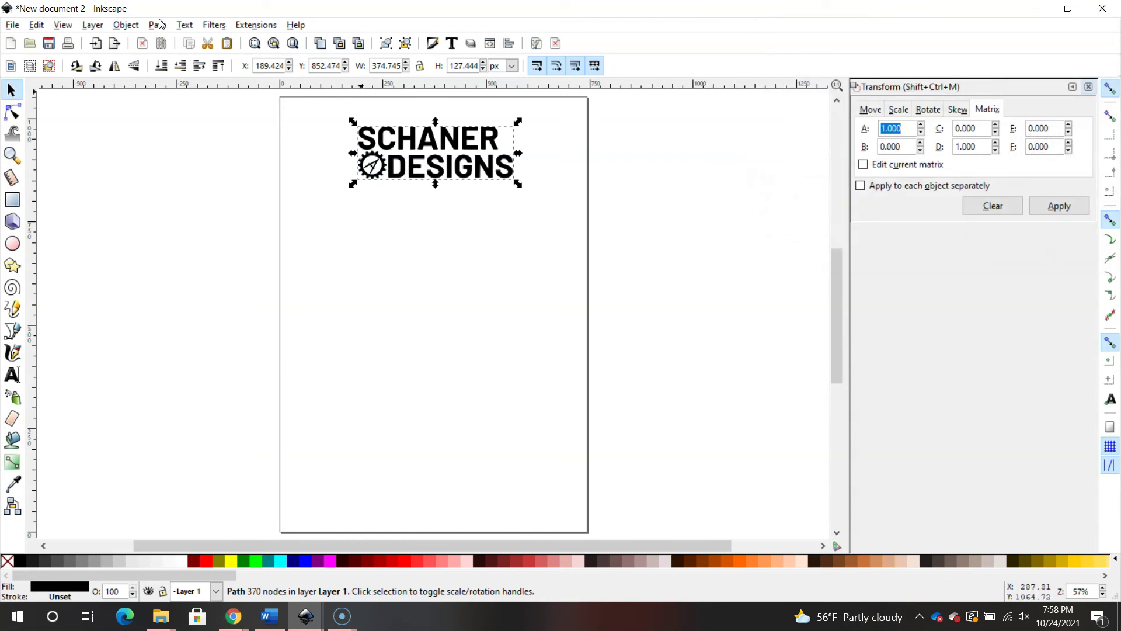
Open Extensions > iDraw > iDraw Control for the traced logo.
left_click(257, 25)
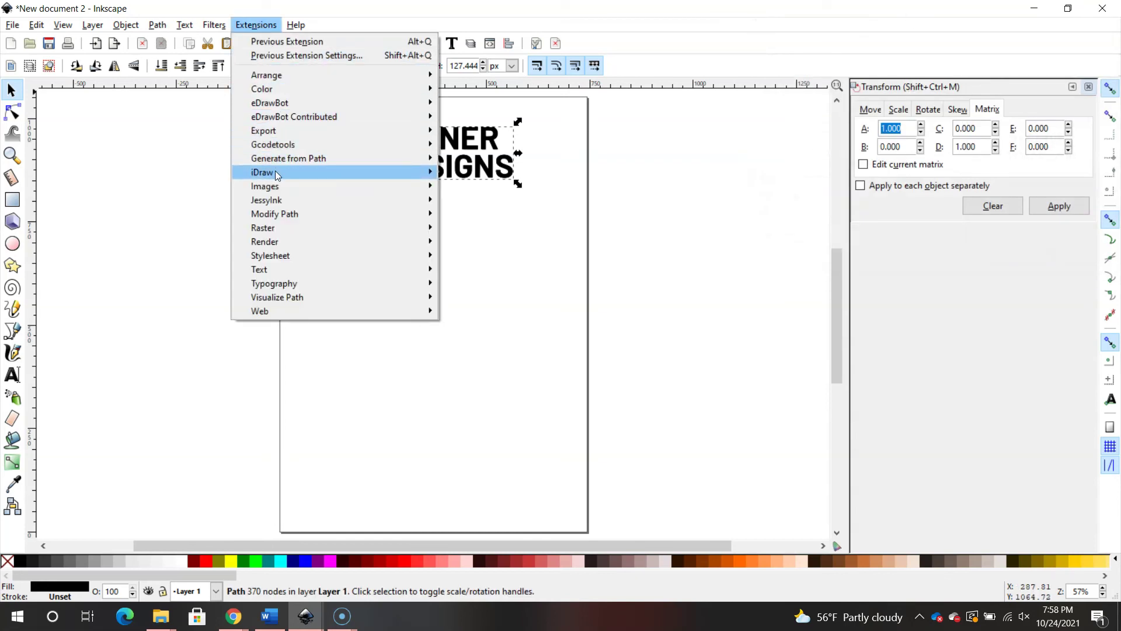
mouse_move(275, 173)
left_click(488, 186)
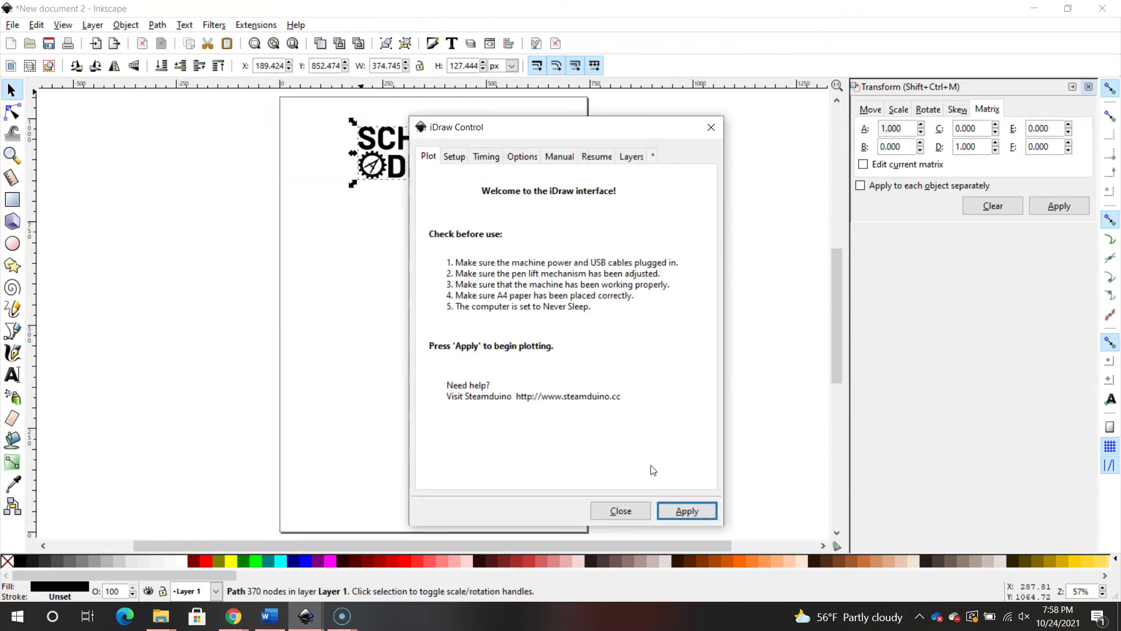
Apply the Plot tab settings in iDraw Control to start plotting the traced logo.
left_click(690, 513)
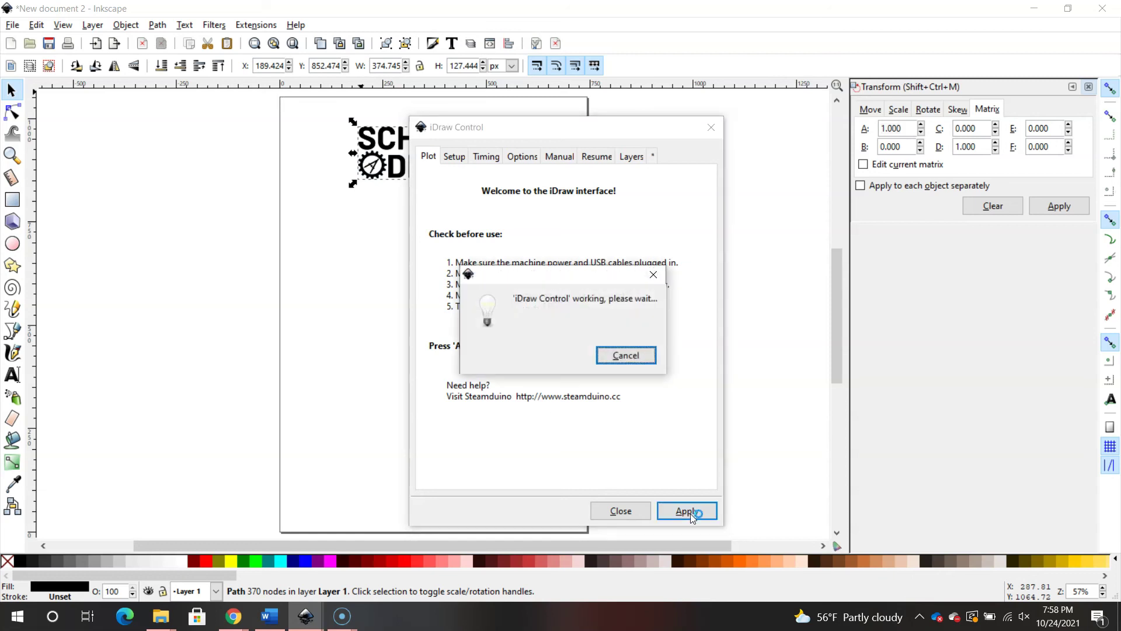